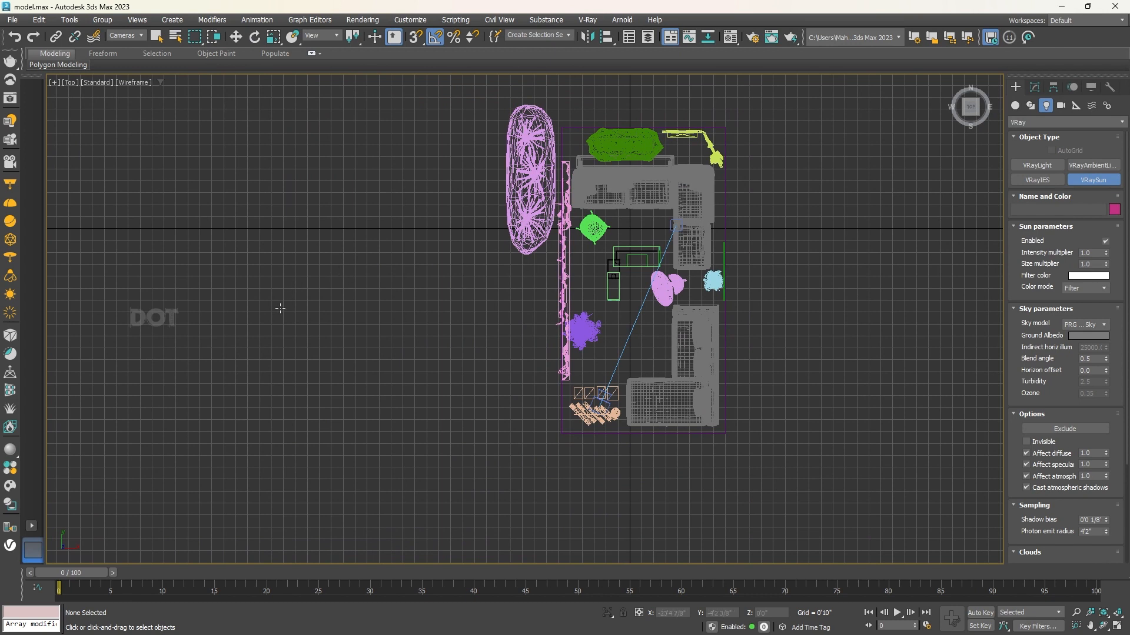
Place a V-Ray sun in the top view, aimed through the curtains at the room, with an automatic VRaySky environment map.
drag(241, 235, 683, 286)
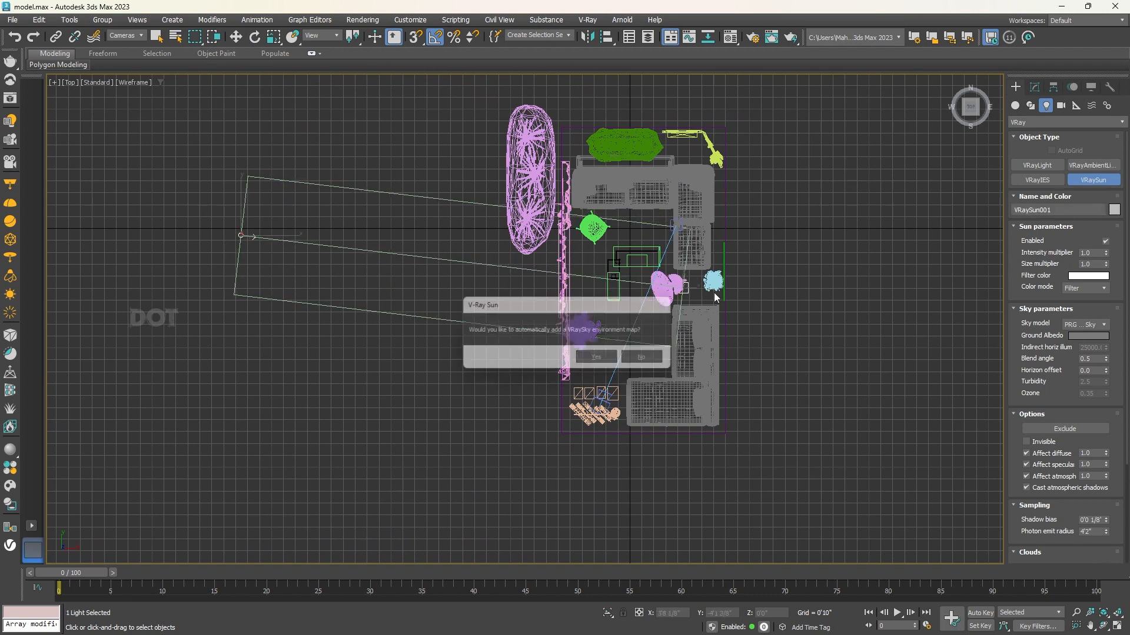
click(614, 358)
right_click(485, 374)
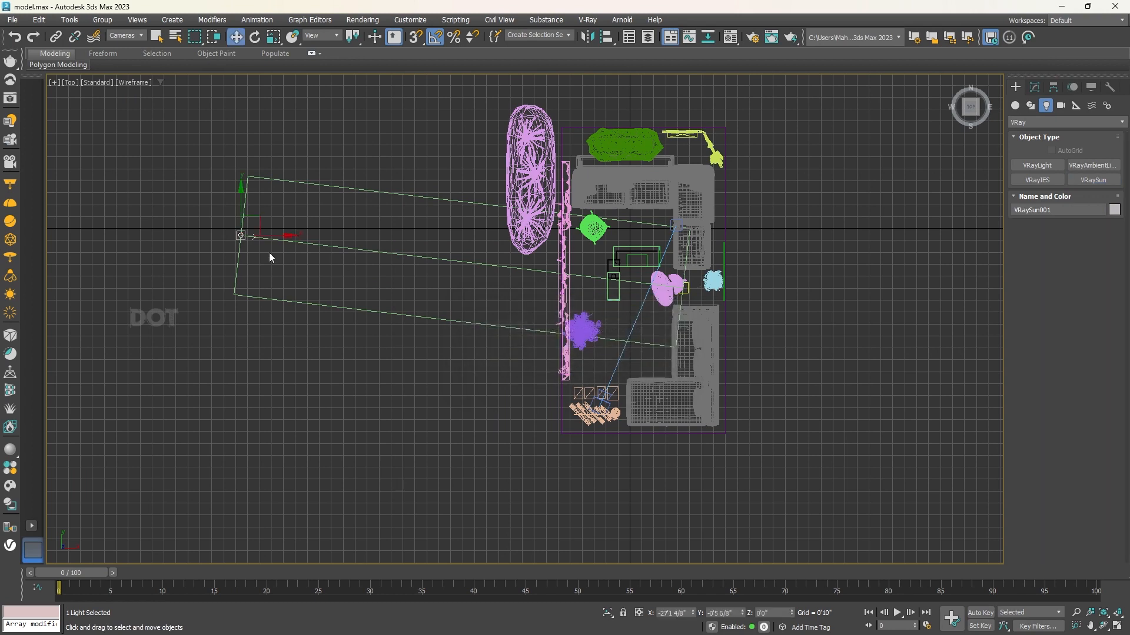
Raise the V-Ray sun in the front view to a height of about 14'3".
key(f)
scroll(302, 366, down, 2)
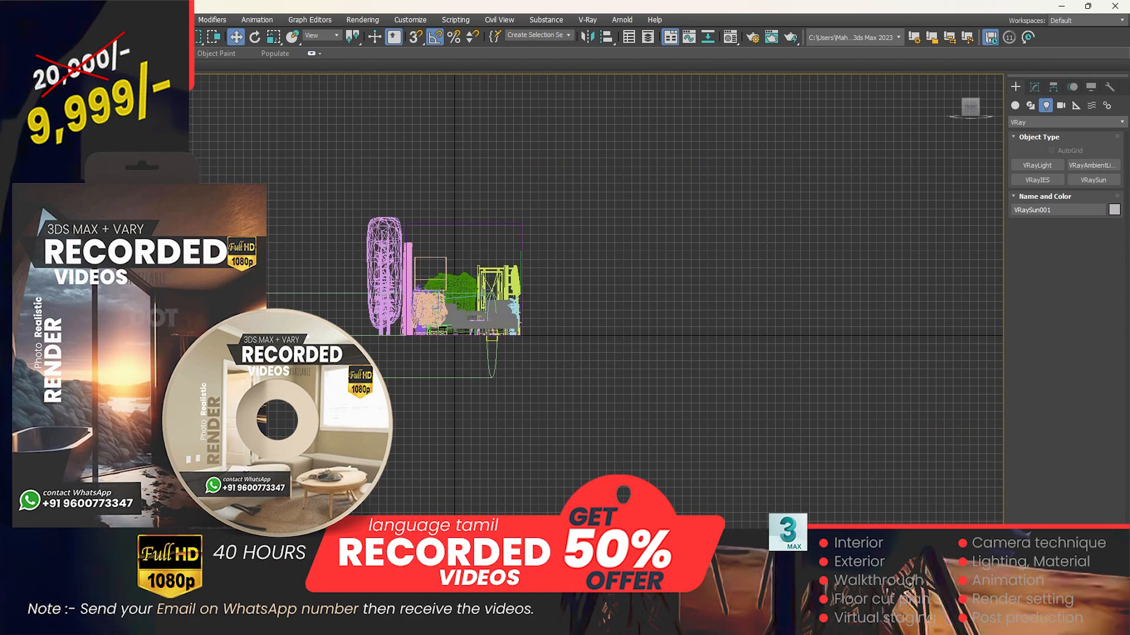
key(alt+w)
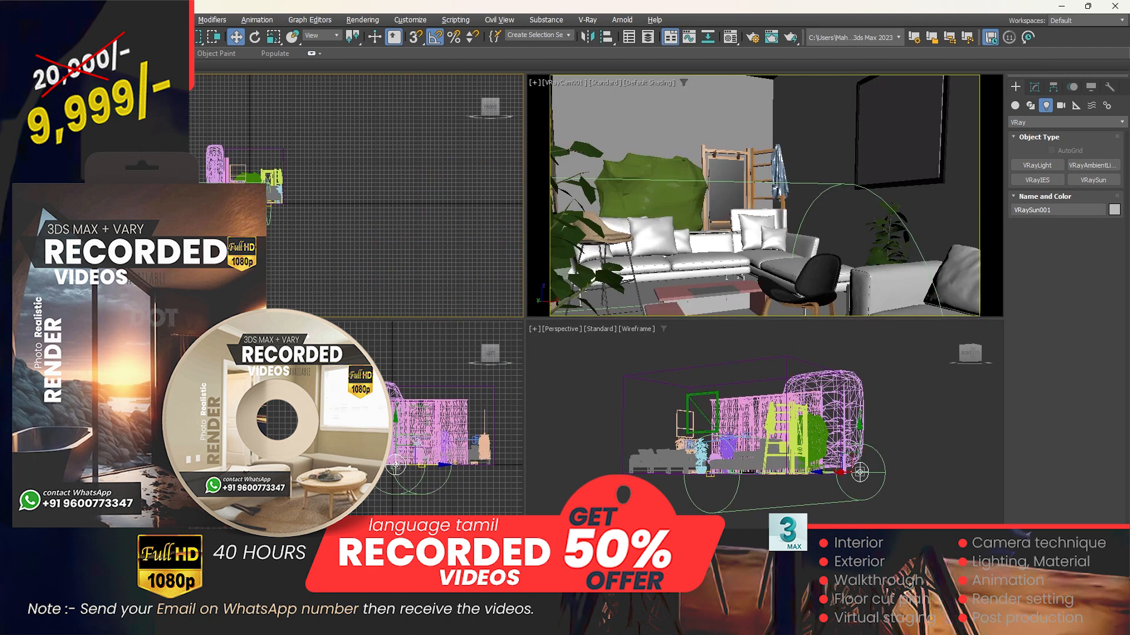
drag(125, 177, 124, 105)
Start V-Ray Viewport IPR in the VRayCam001 view and clear the object selection.
right_click(838, 200)
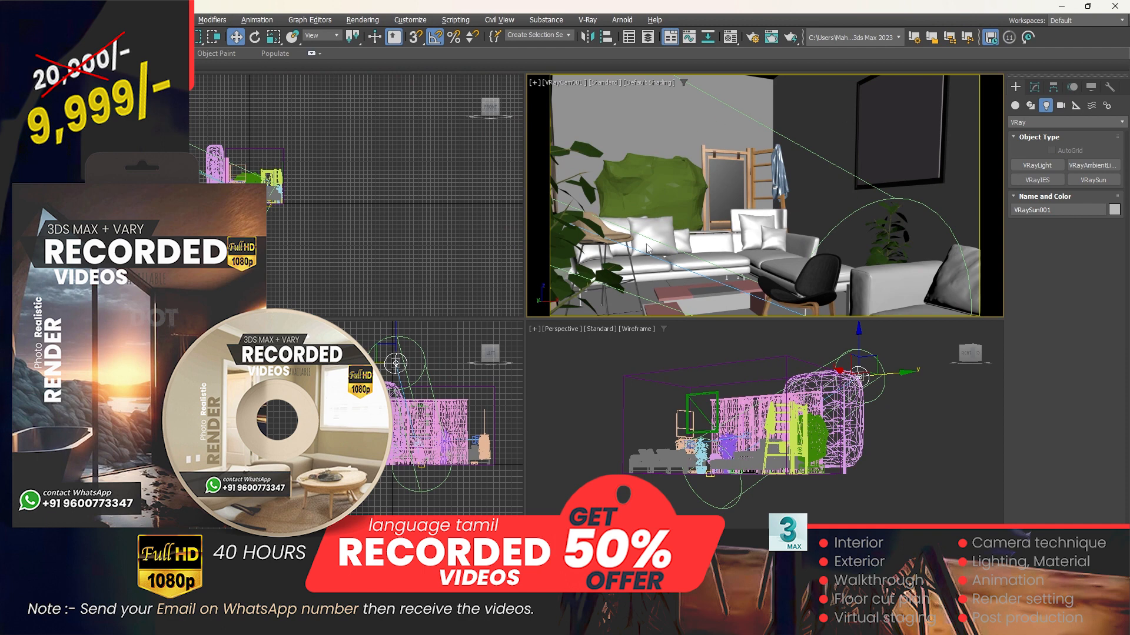
click(614, 82)
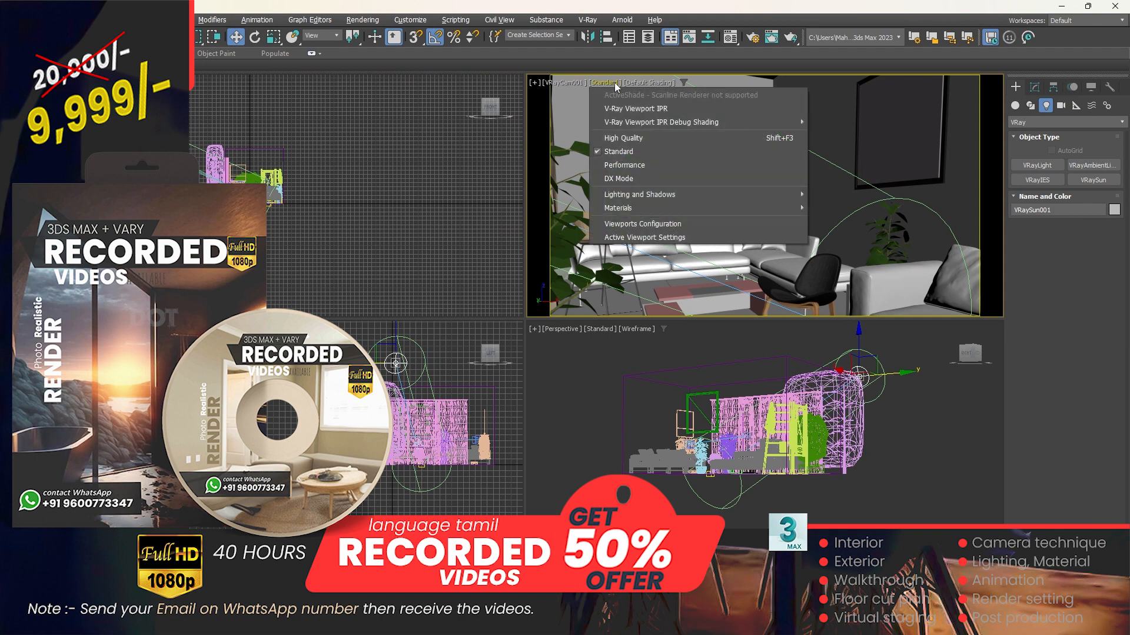
click(673, 108)
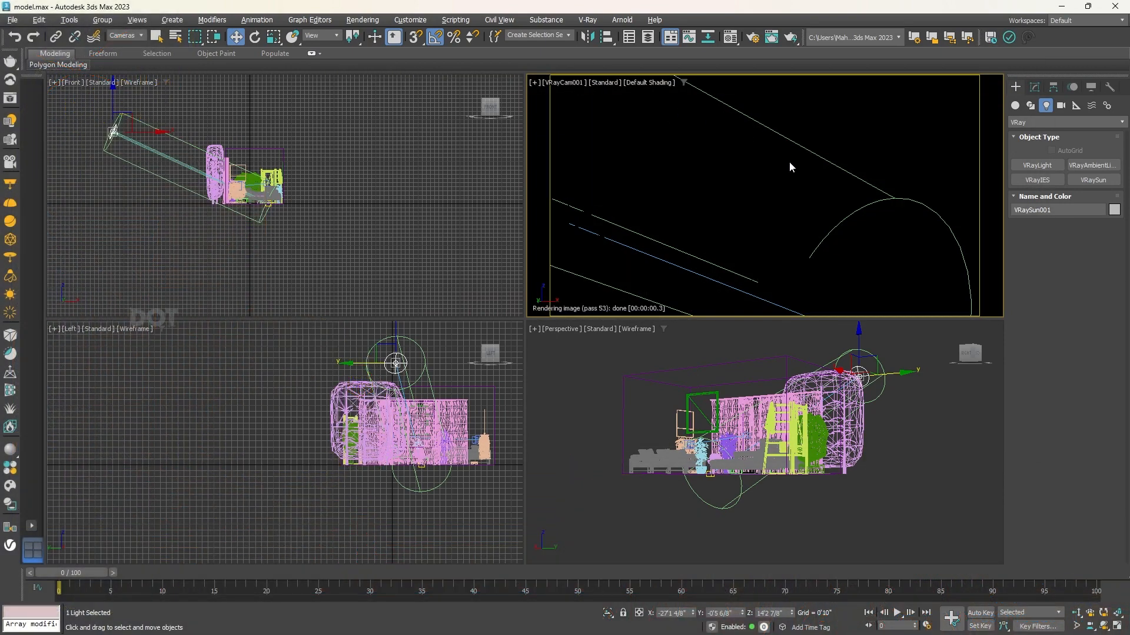
click(780, 193)
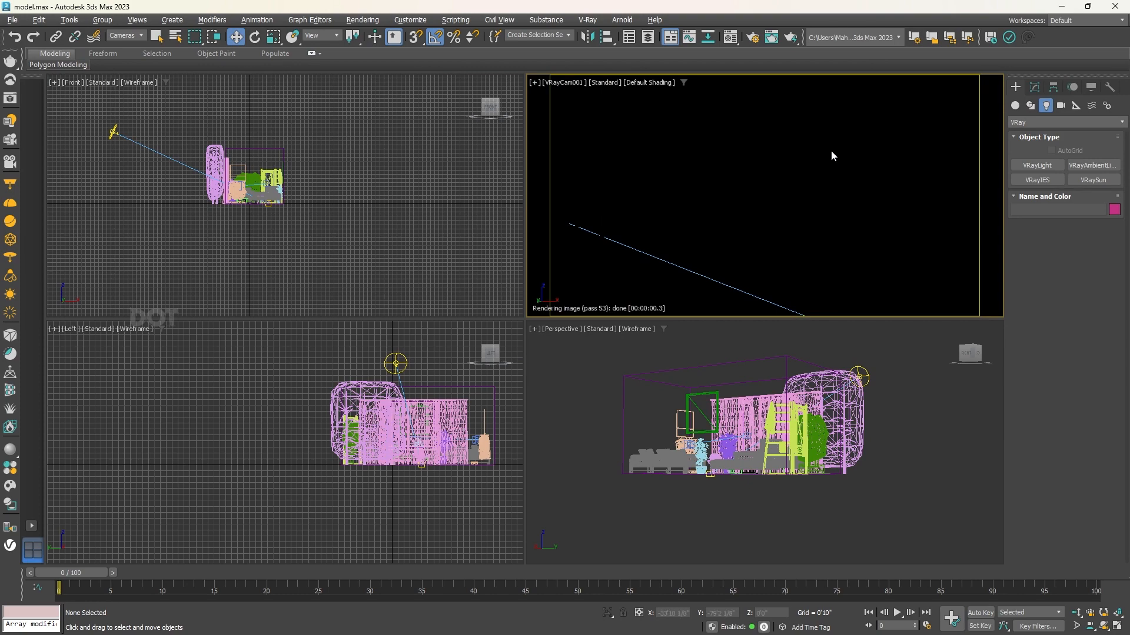
Set the selection filter to All, then select the curtains in the perspective view and show their modifier settings.
alt+middle_drag(701, 524, 978, 452)
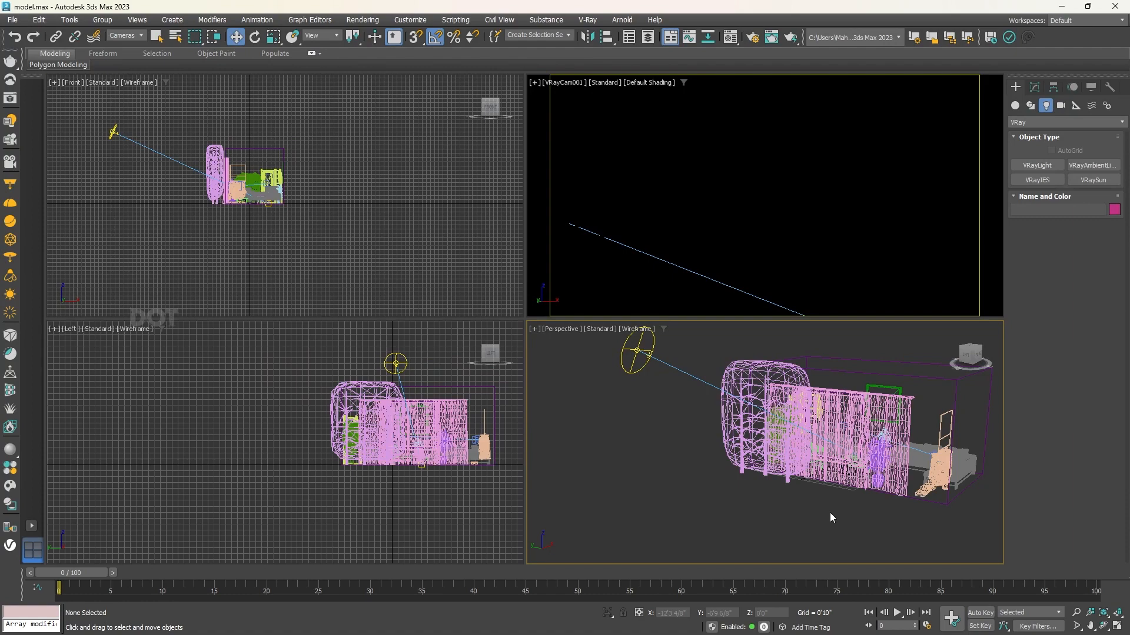
scroll(835, 471, up, 5)
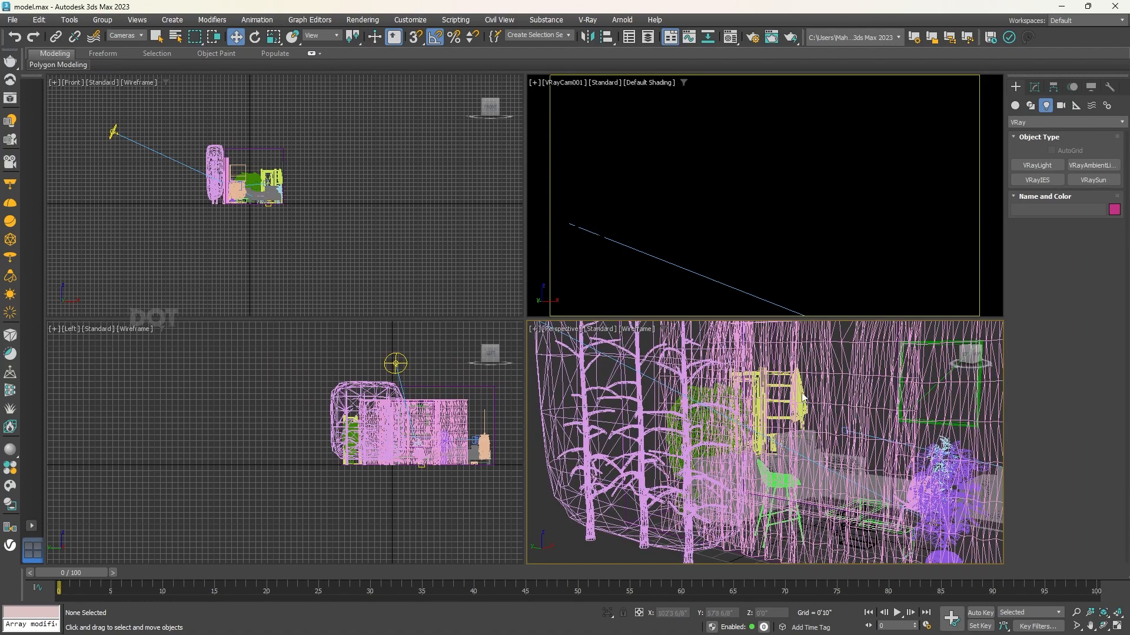
scroll(802, 397, down, 5)
click(126, 35)
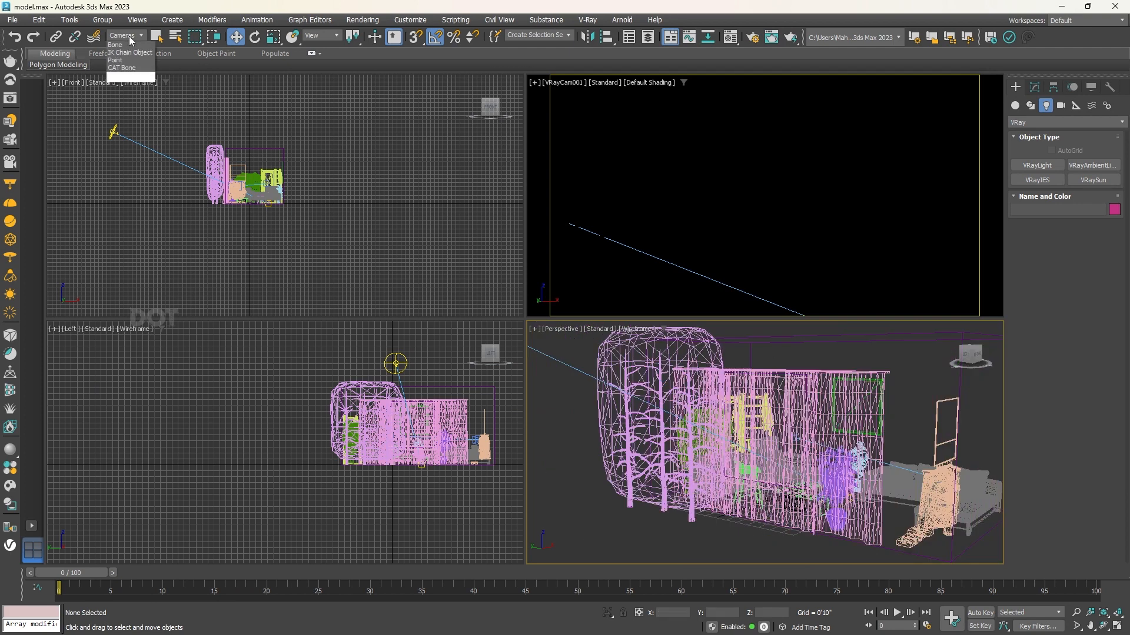
click(121, 45)
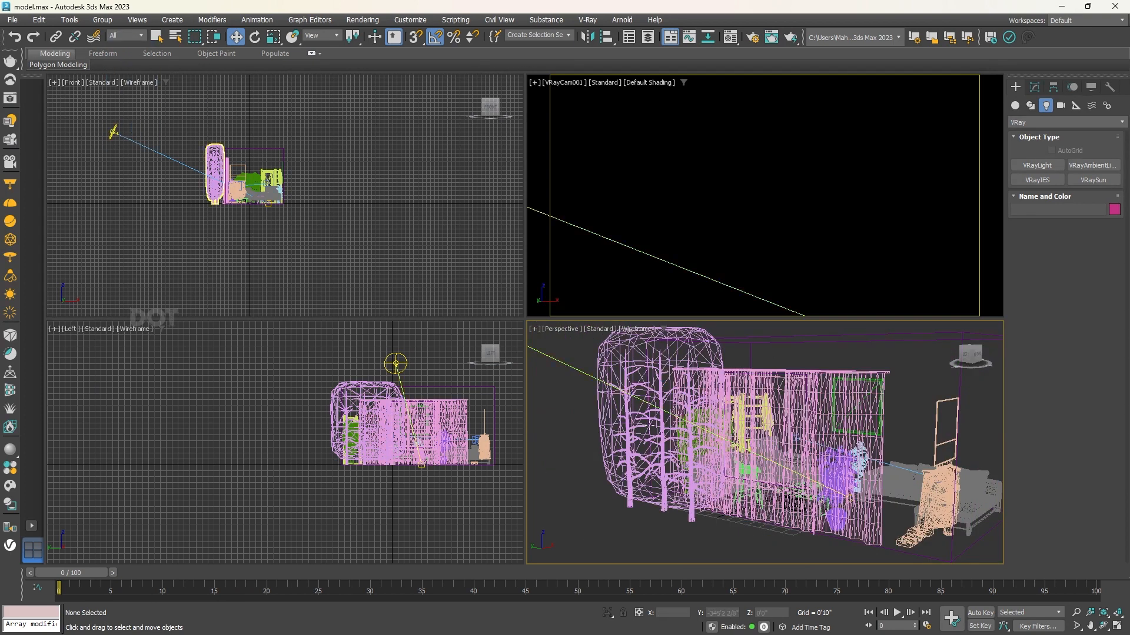
click(770, 412)
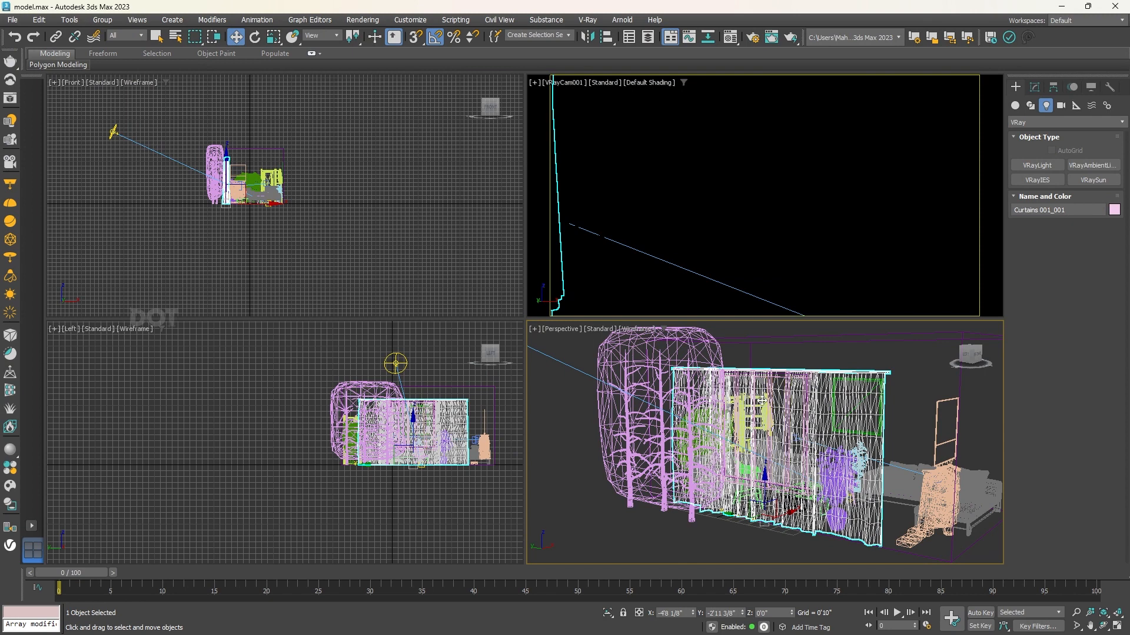
click(1037, 88)
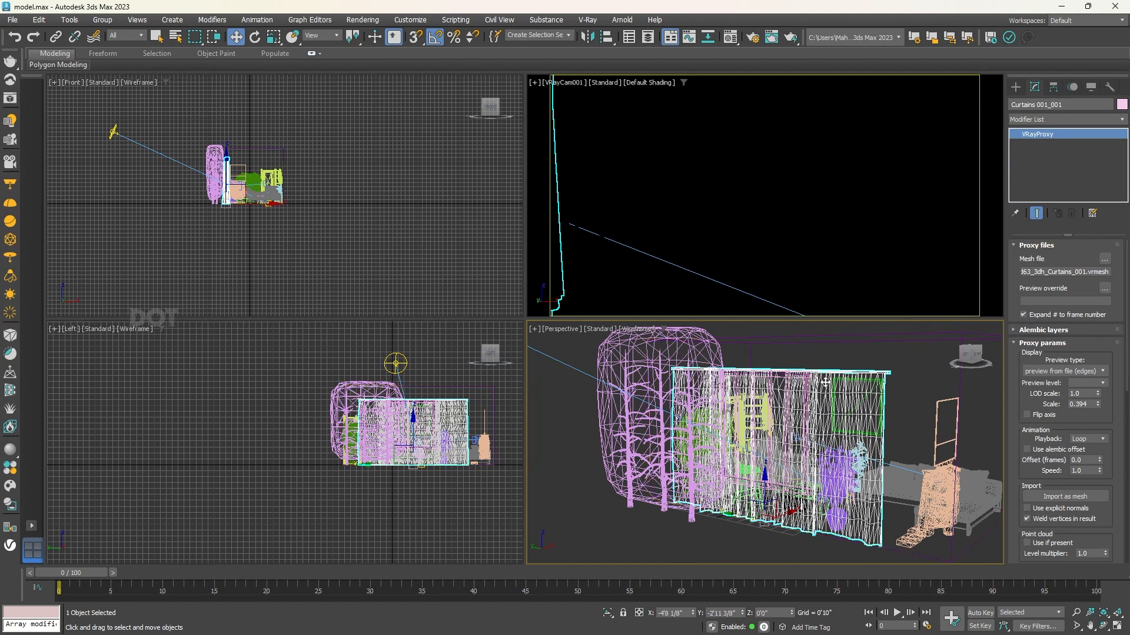
Exclude the Curtains 001_001 object from the material override in the V-Ray render setup's global switches.
click(753, 37)
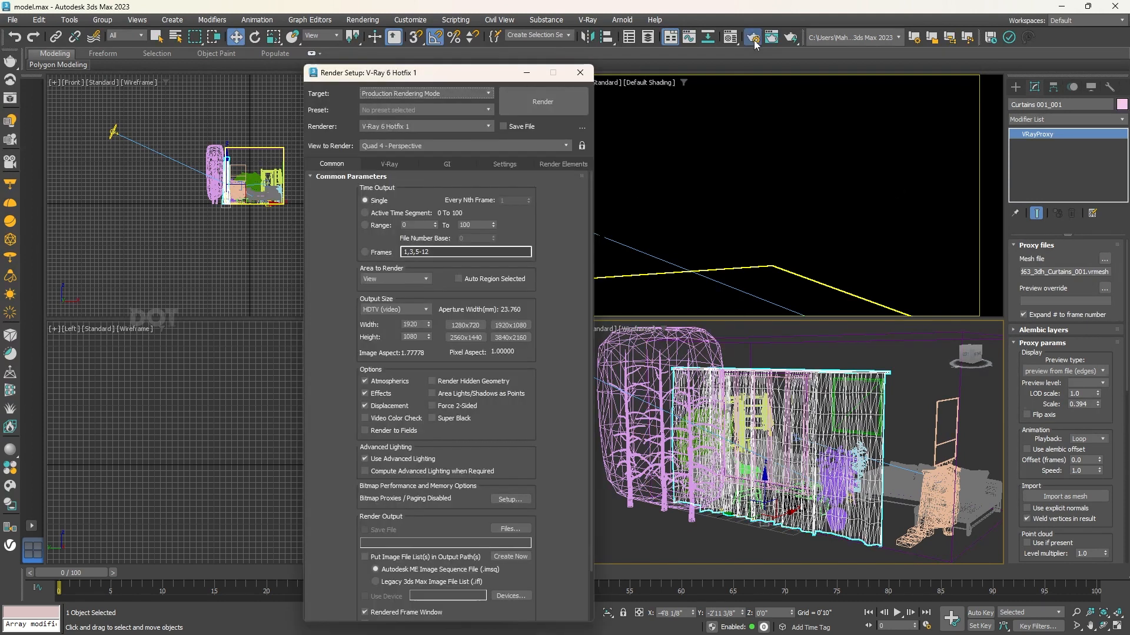
click(388, 165)
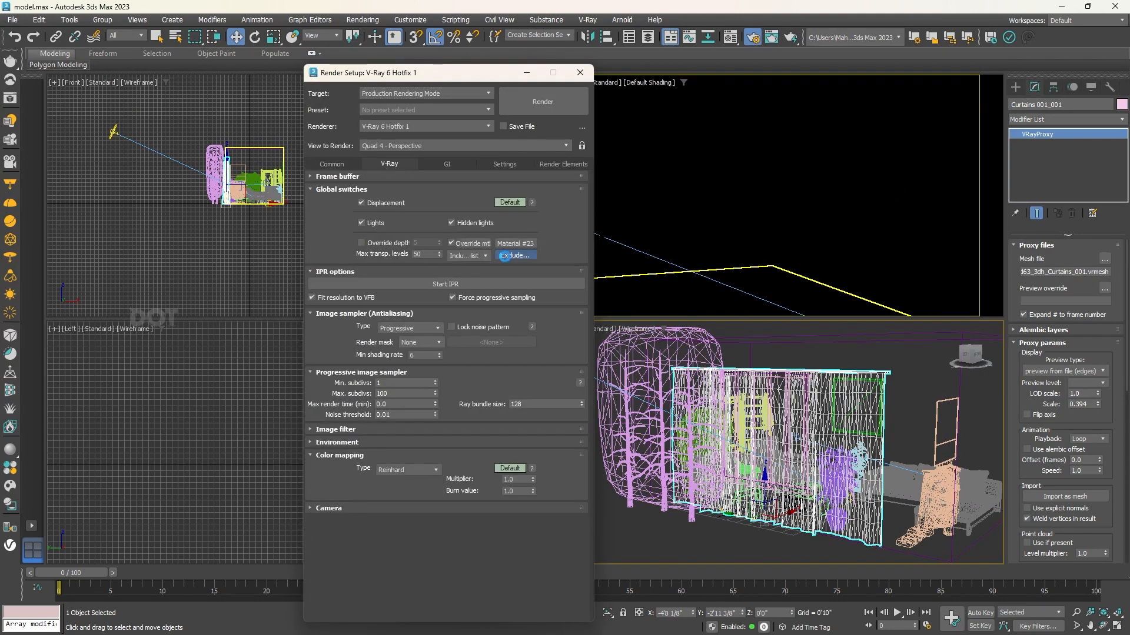
click(505, 255)
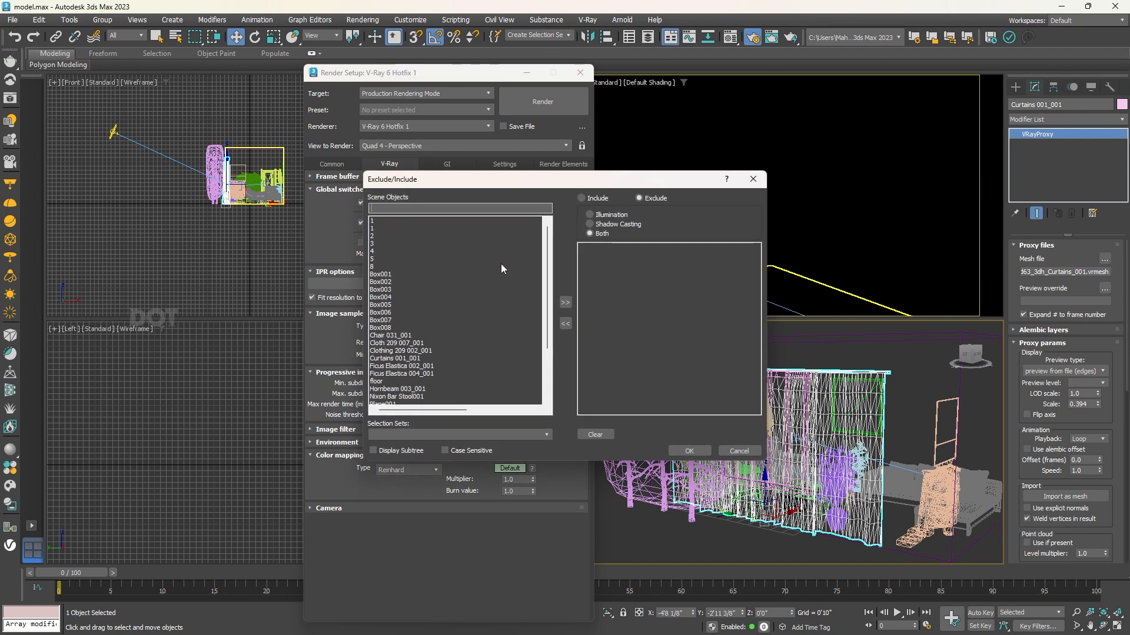
click(582, 198)
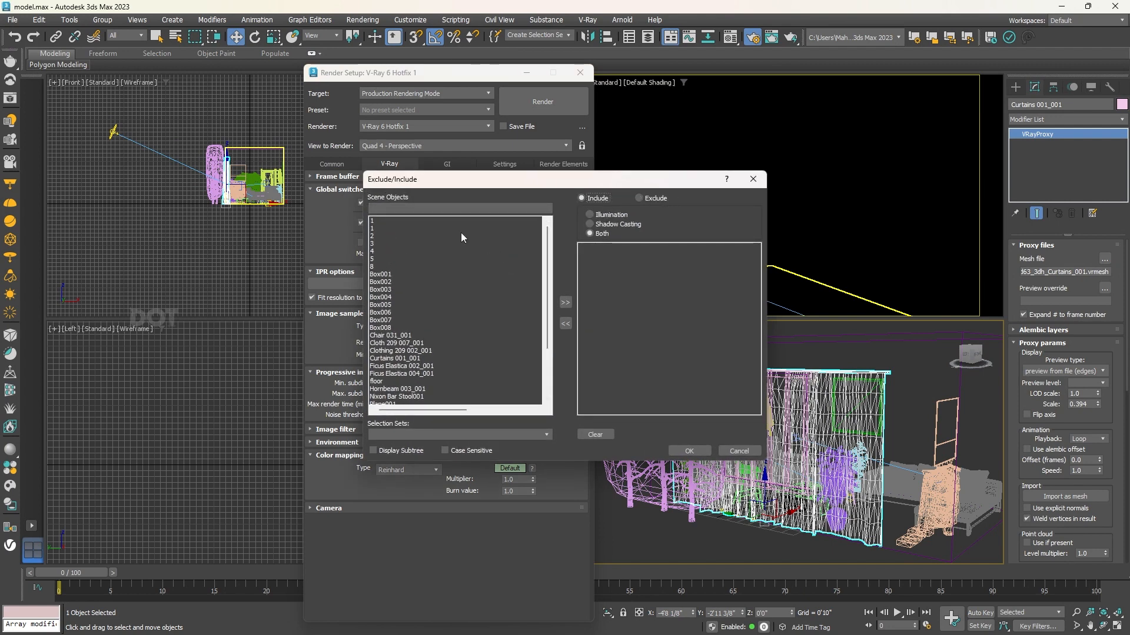
click(641, 198)
click(397, 359)
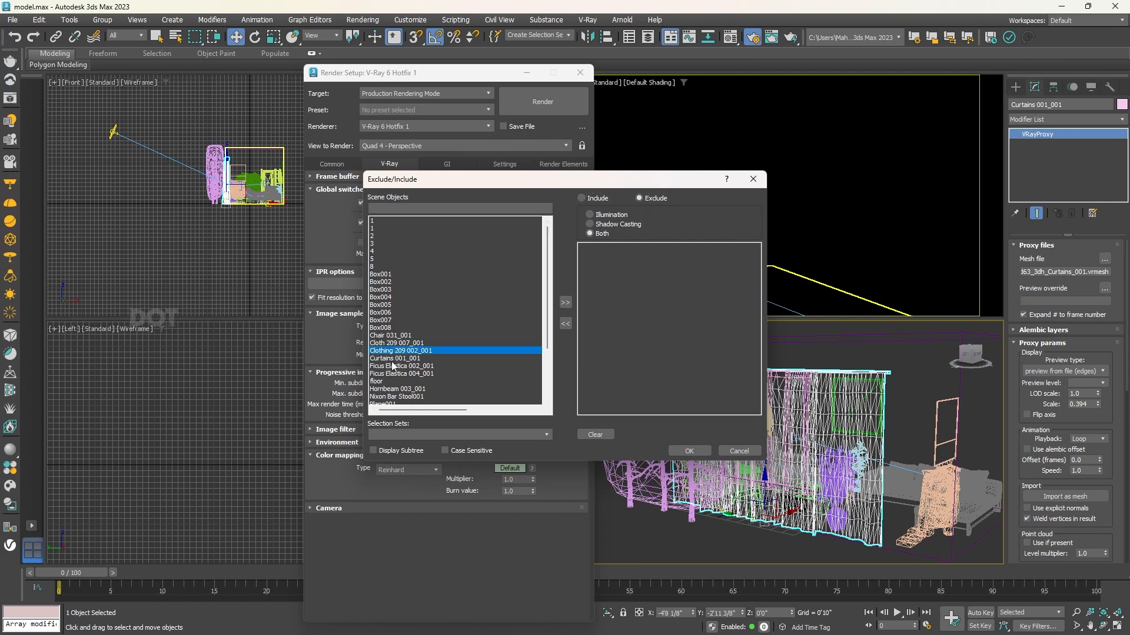
click(566, 302)
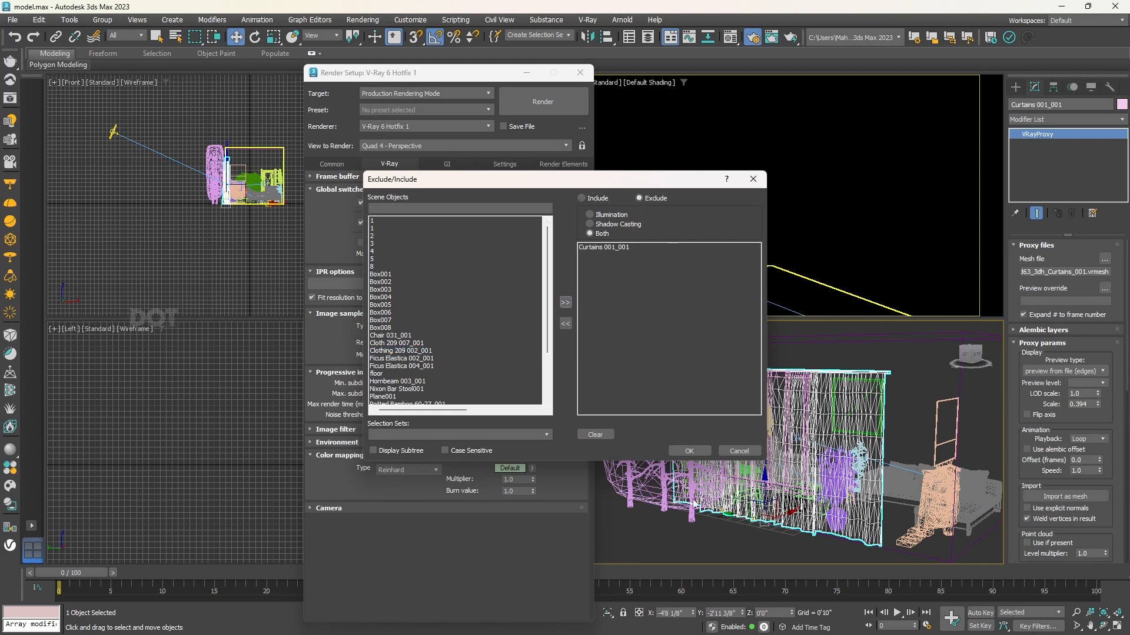
click(689, 452)
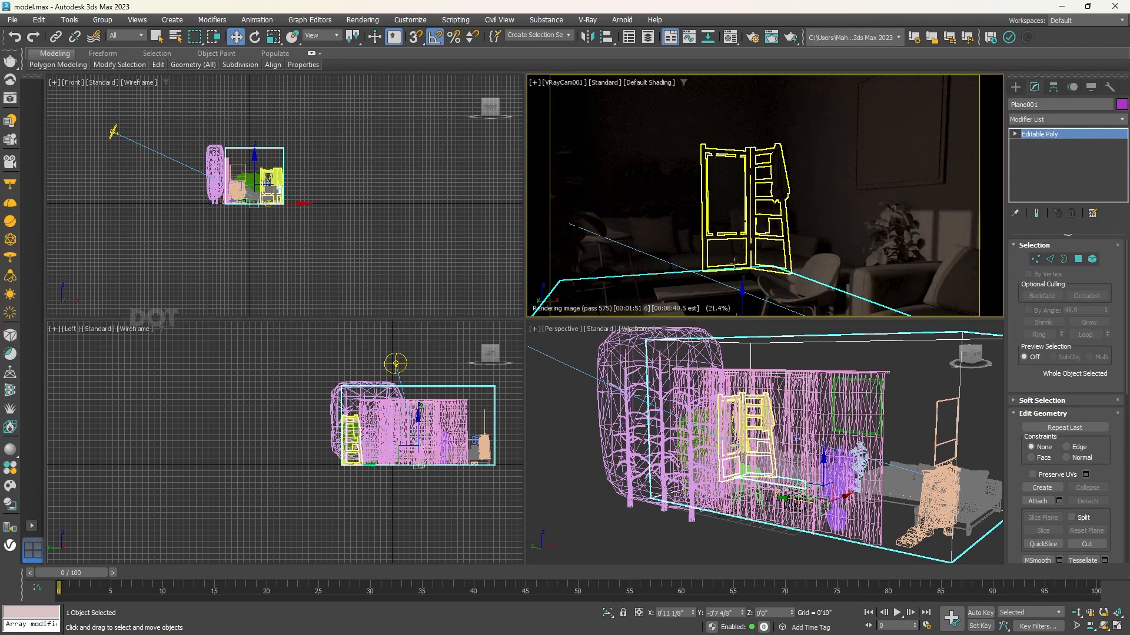
Select the V-Ray sun and set its color mode to Override.
key(alt+w)
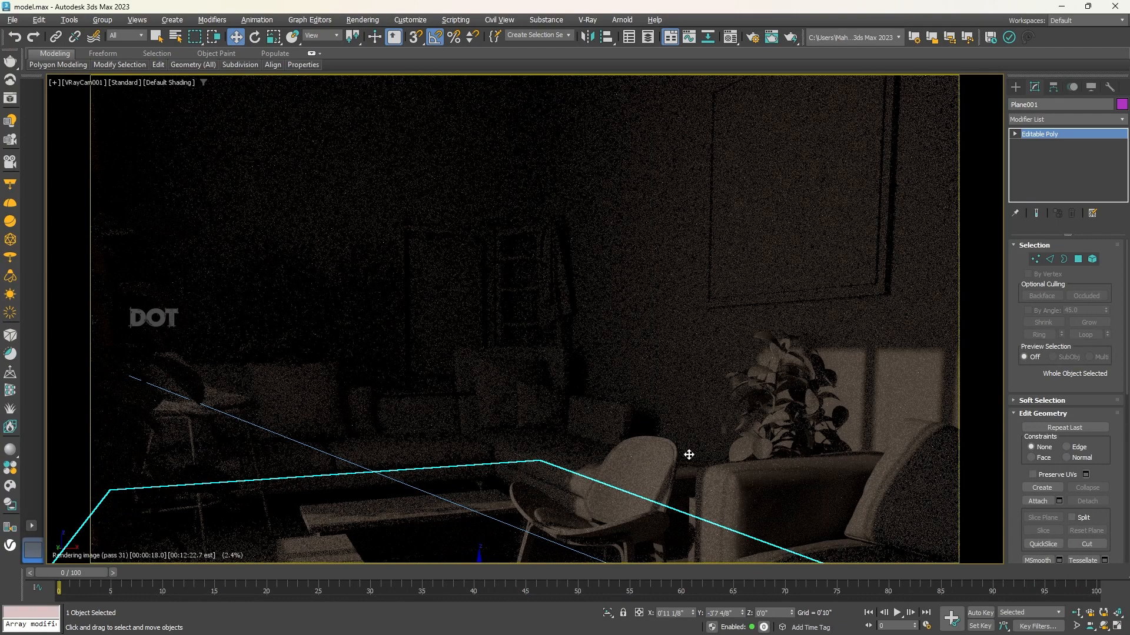
key(alt+w)
click(113, 132)
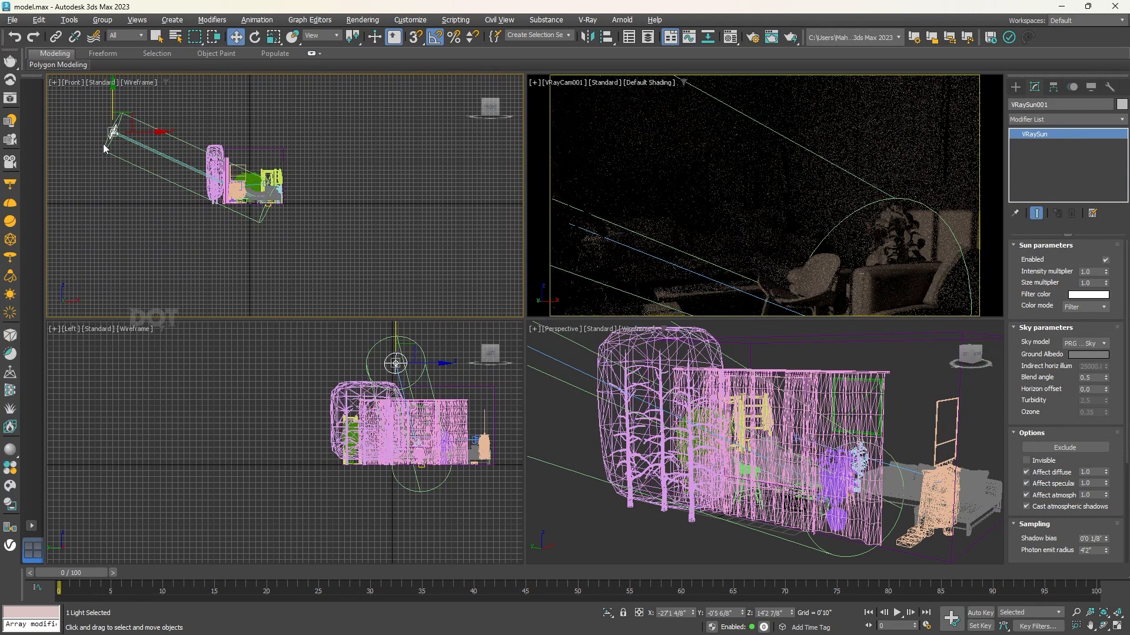
click(1099, 308)
click(1075, 333)
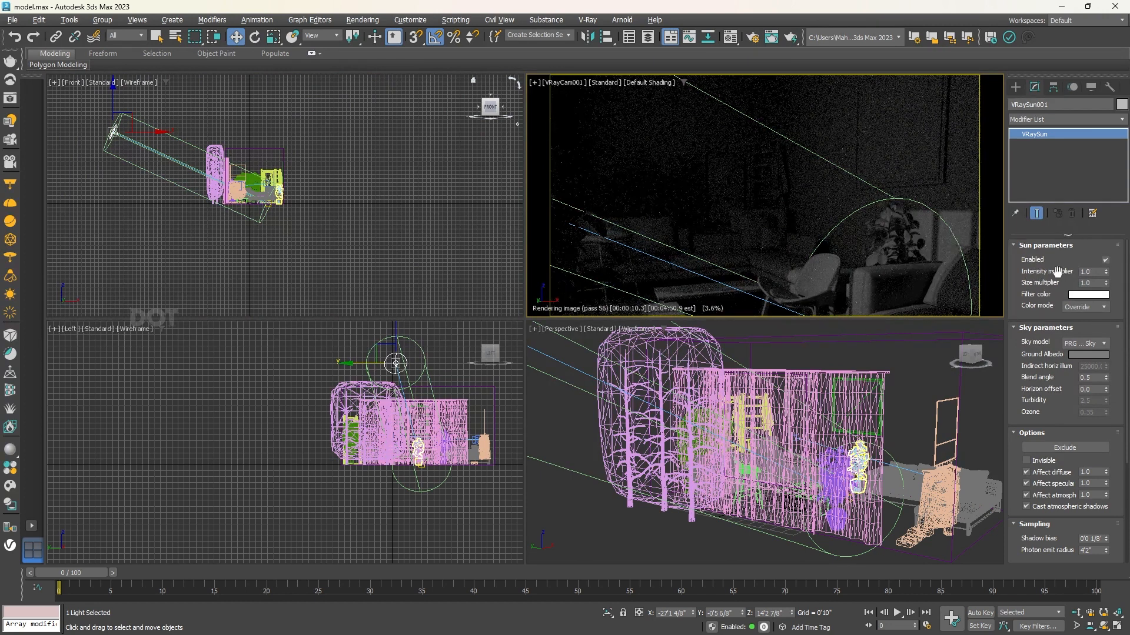
Set the sun's intensity multiplier to 5.
double_click(1095, 272)
text(5)
key(Return)
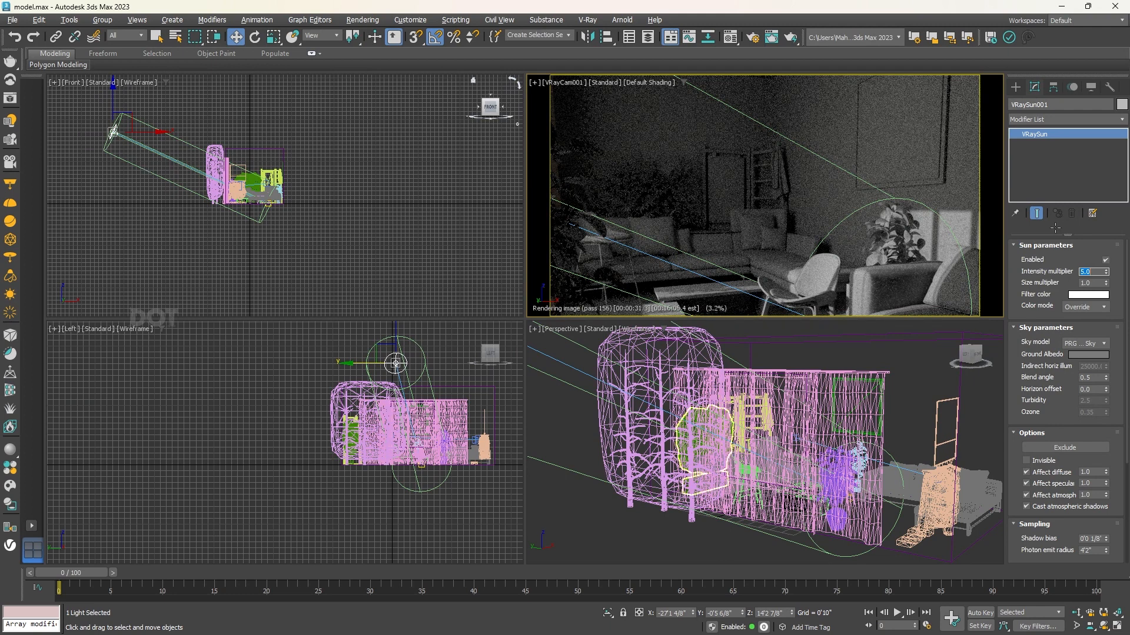
Set the sun's intensity multiplier to 0.5.
drag(1098, 271, 1073, 272)
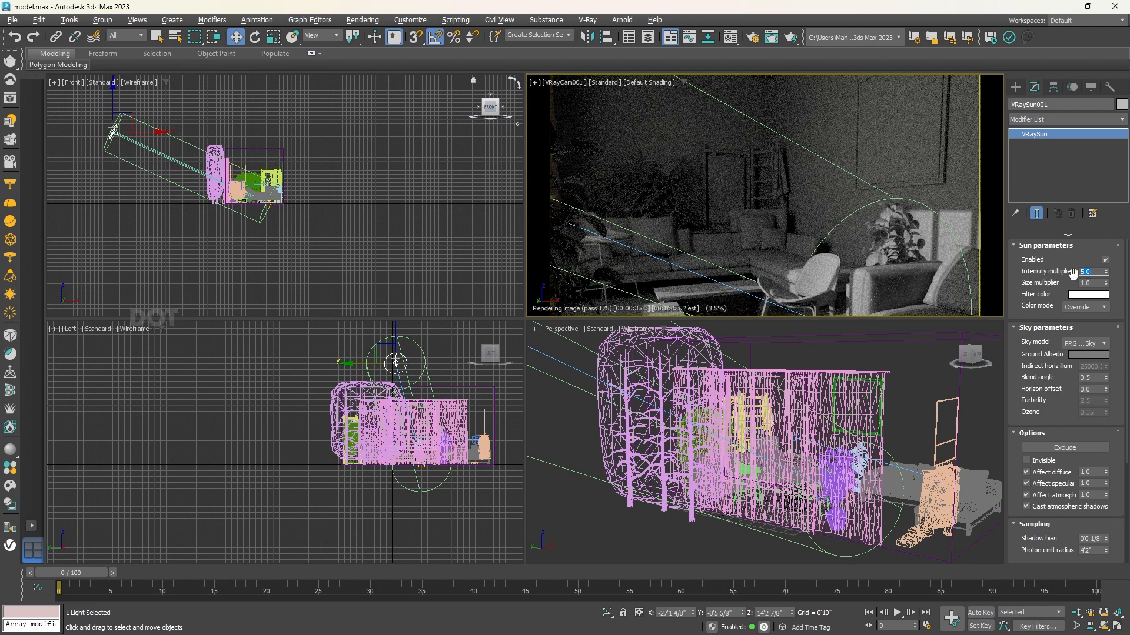
text(0.5)
key(Return)
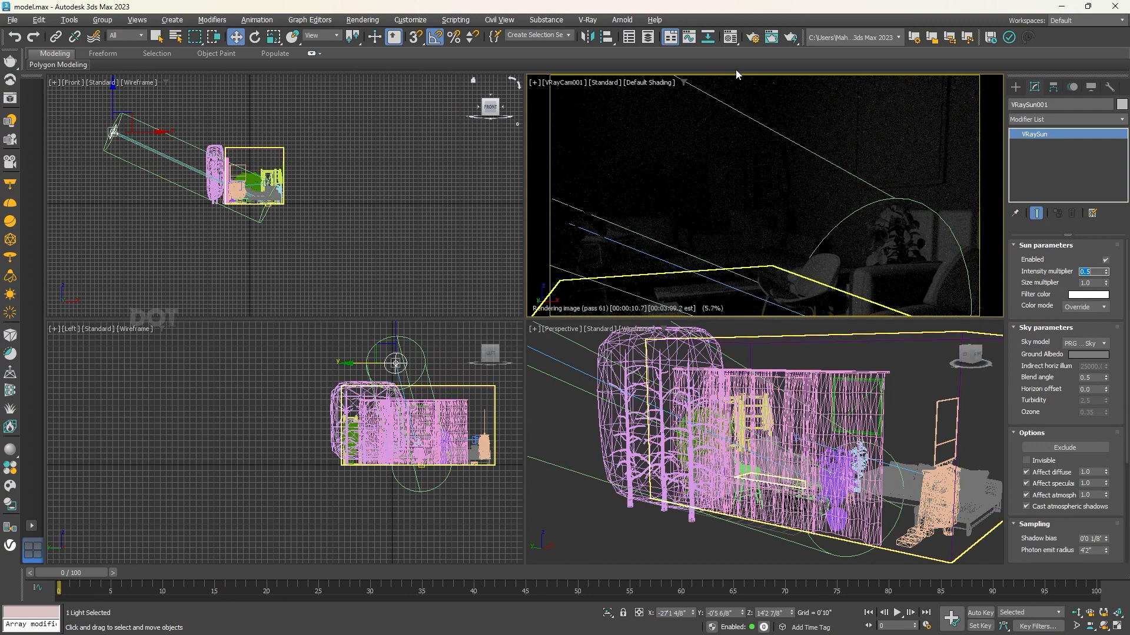
Change the diffuse color of the override material, Material #23, to pure white (255, 255, 255).
click(731, 38)
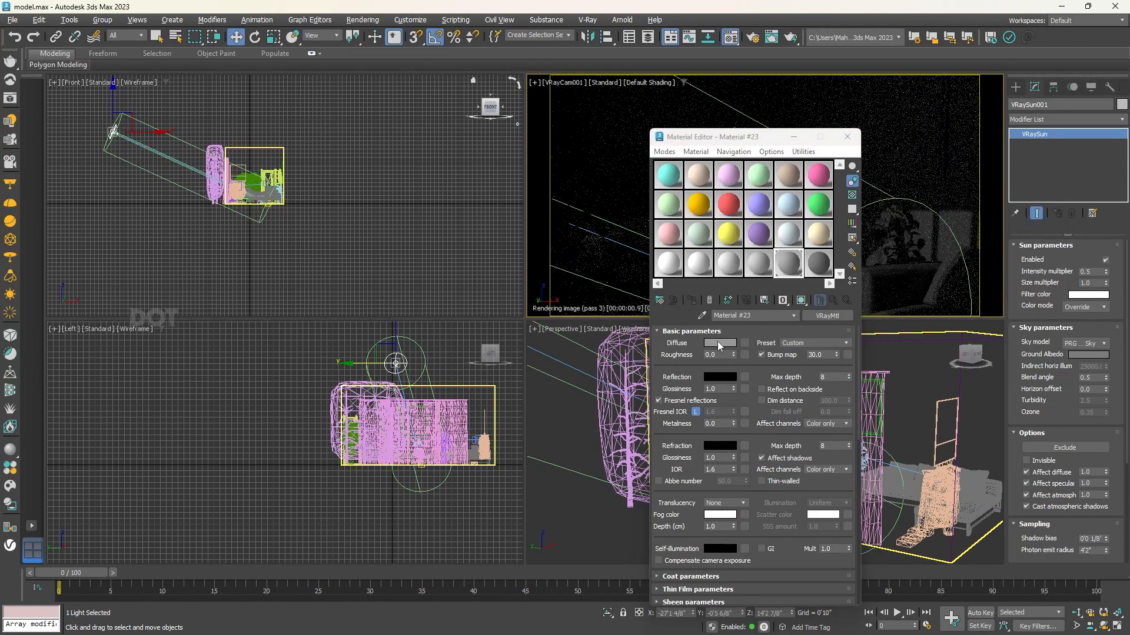
click(719, 343)
drag(559, 247, 559, 308)
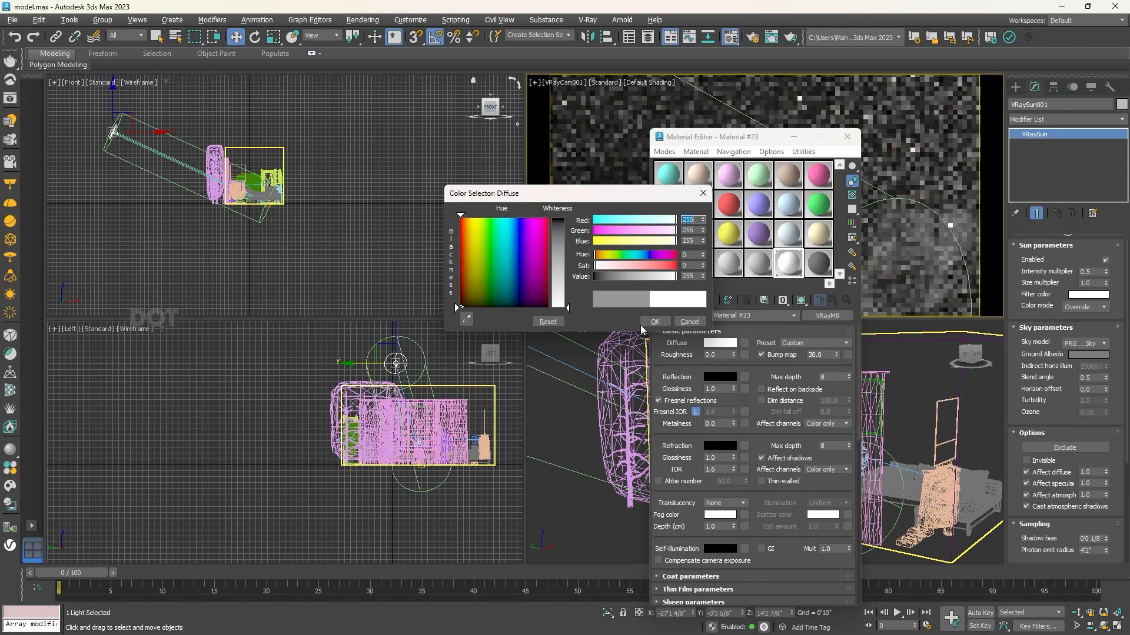
click(654, 322)
click(847, 136)
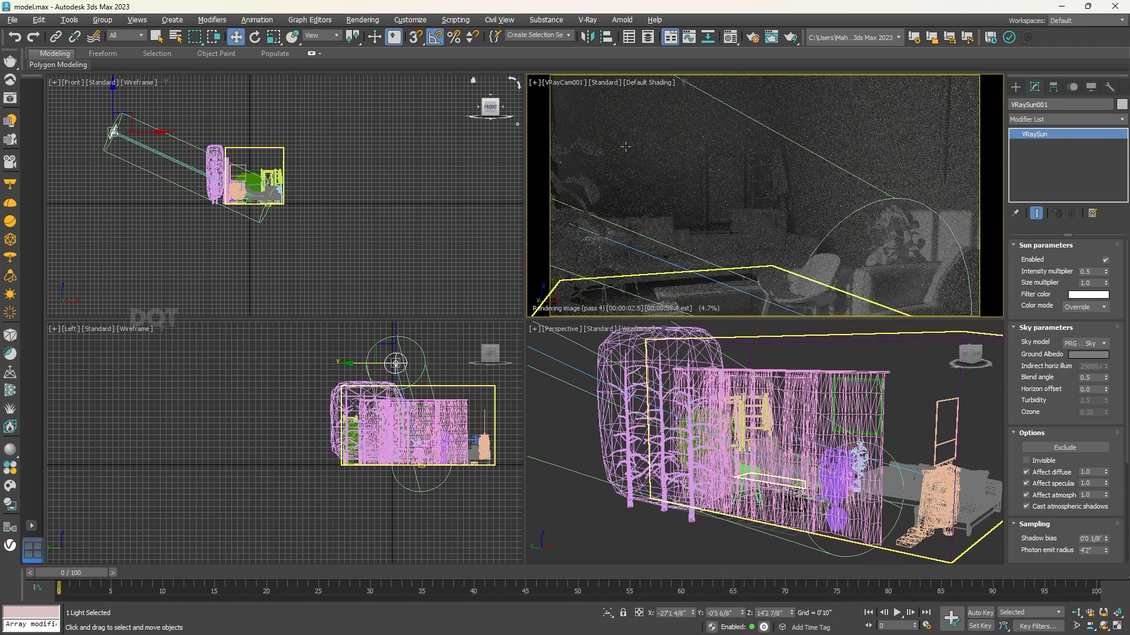
Turn off V-Ray Viewport IPR in the camera view and run the interactive render in a narrowed V-Ray Frame Buffer.
click(606, 83)
click(636, 109)
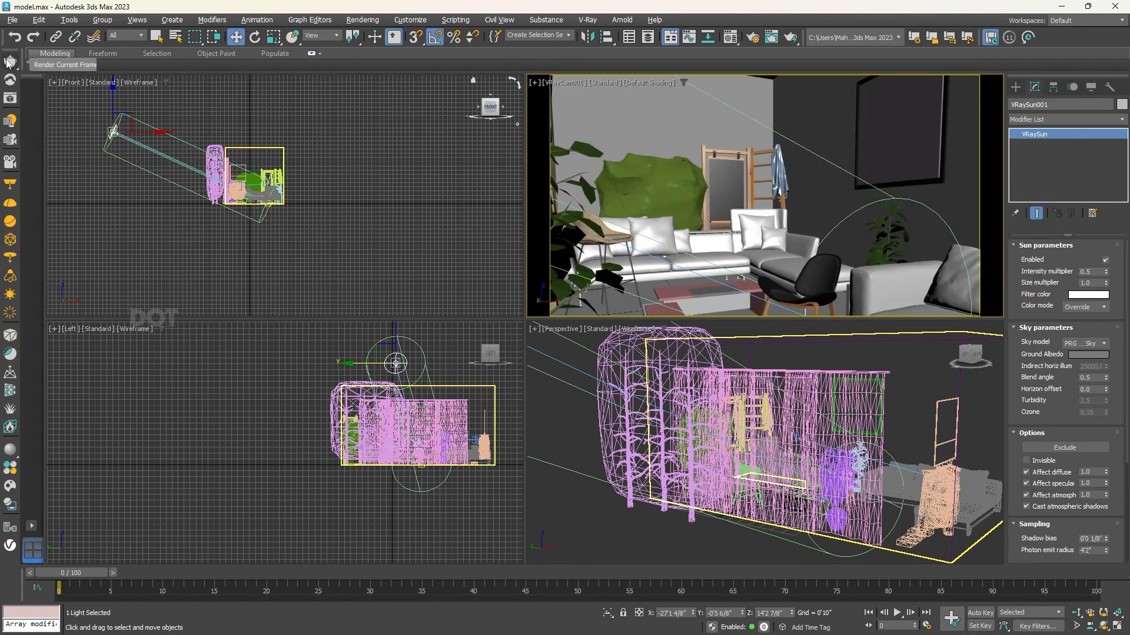
click(10, 98)
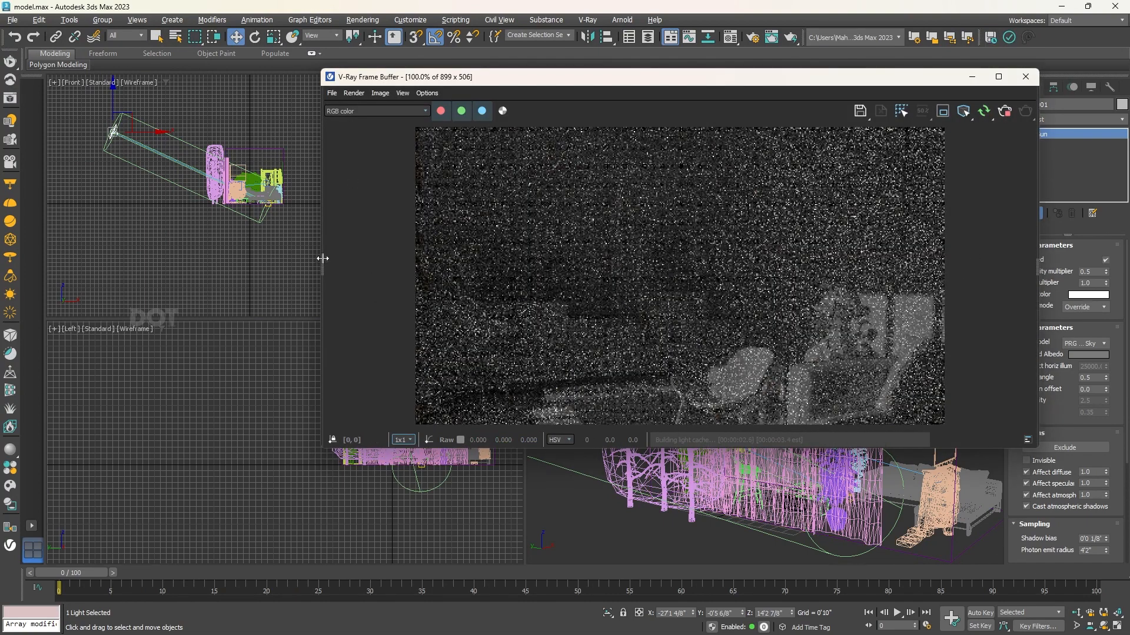
drag(321, 253, 444, 250)
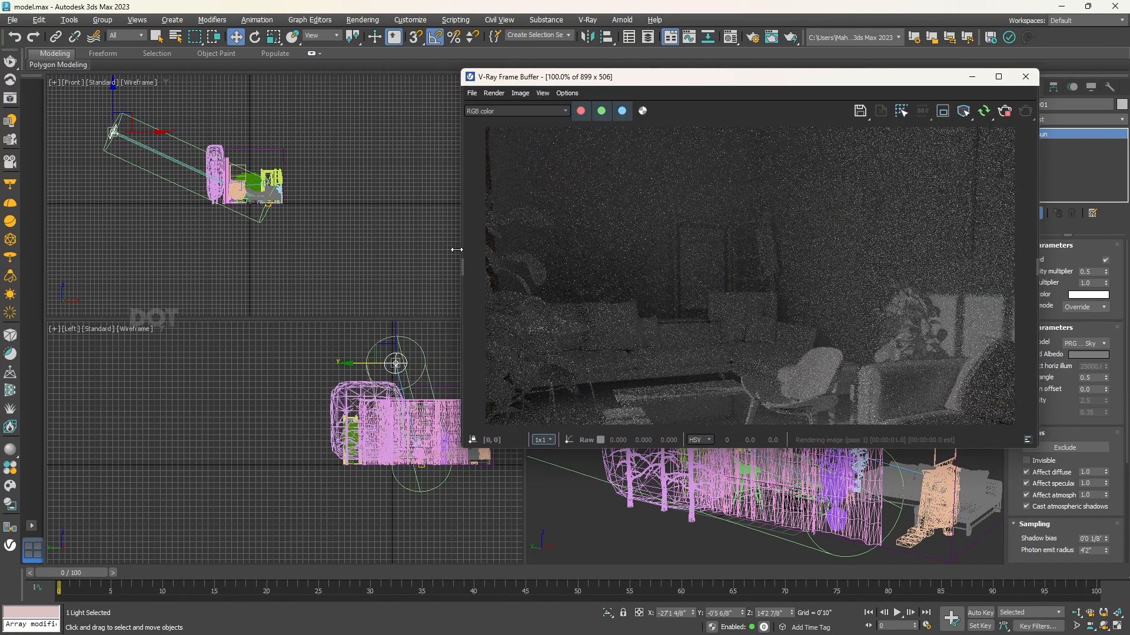
drag(732, 87, 707, 71)
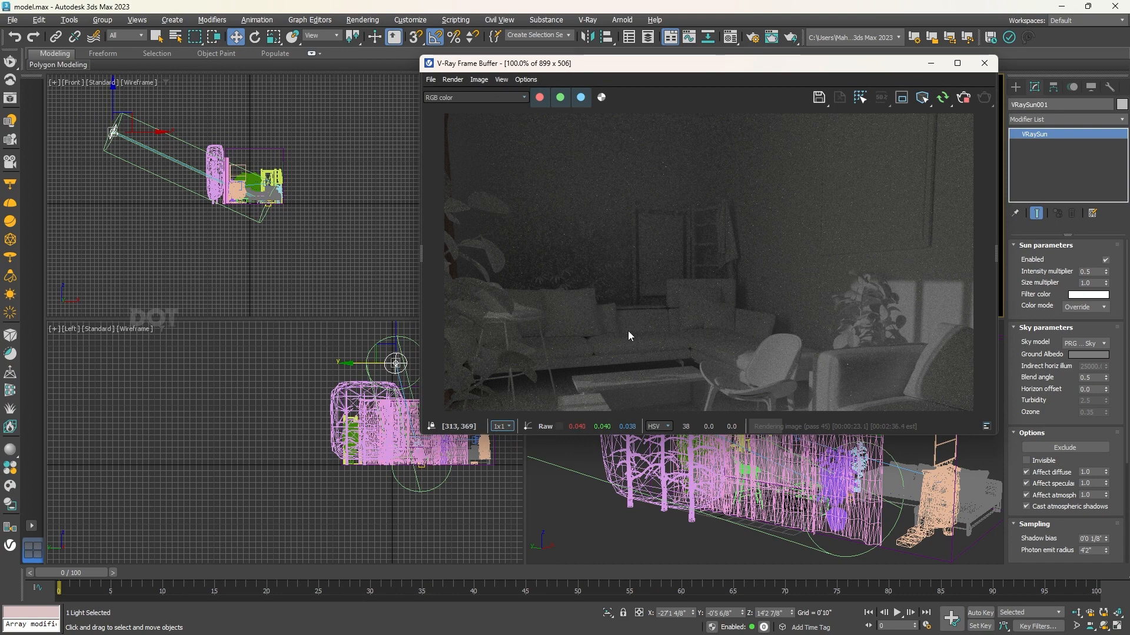
Move the V-Ray Frame Buffer off the camera view and select the framed wall art there.
middle_drag(742, 481, 596, 534)
drag(821, 67, 716, 123)
click(921, 147)
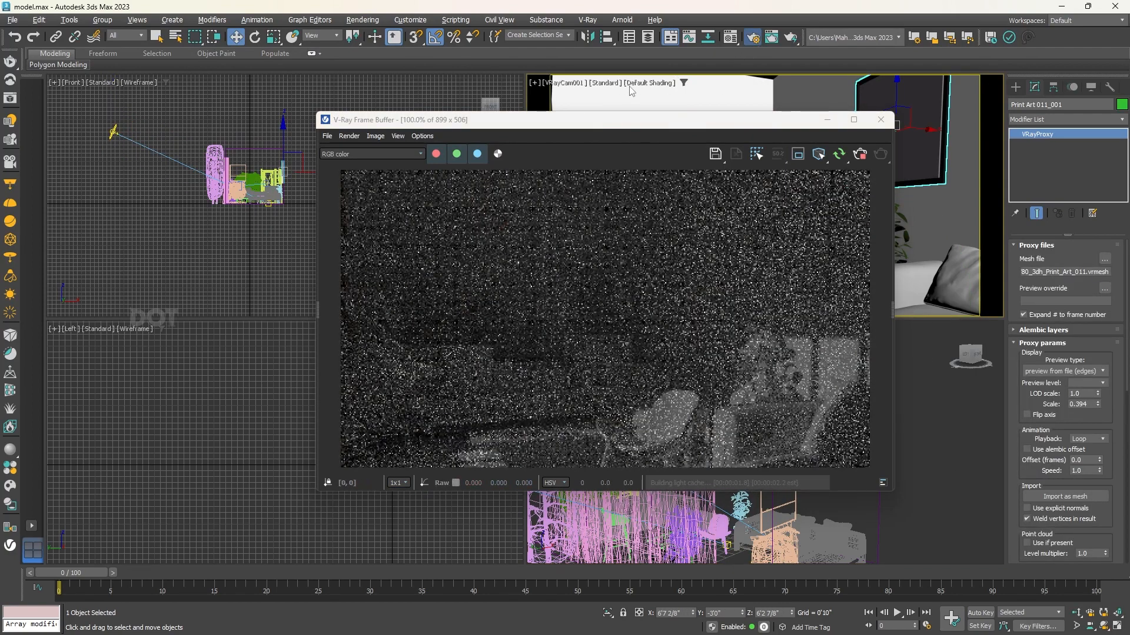
Move the V-Ray Frame Buffer clear of the work area and maximize the Perspective viewport.
key(F10)
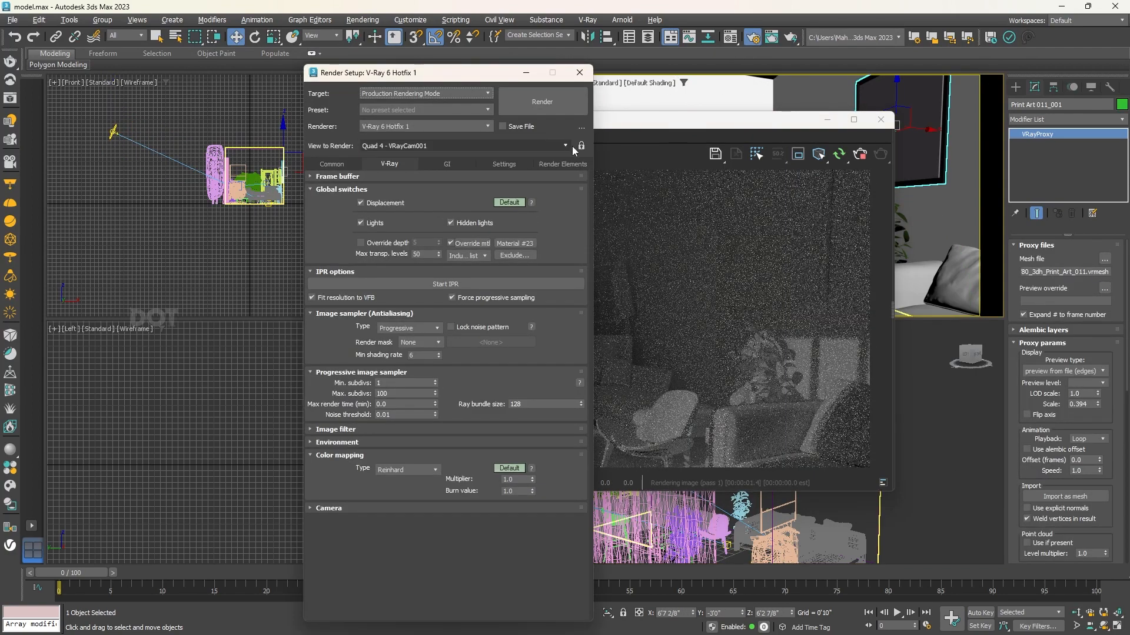
drag(470, 73, 853, 56)
drag(651, 118, 745, 70)
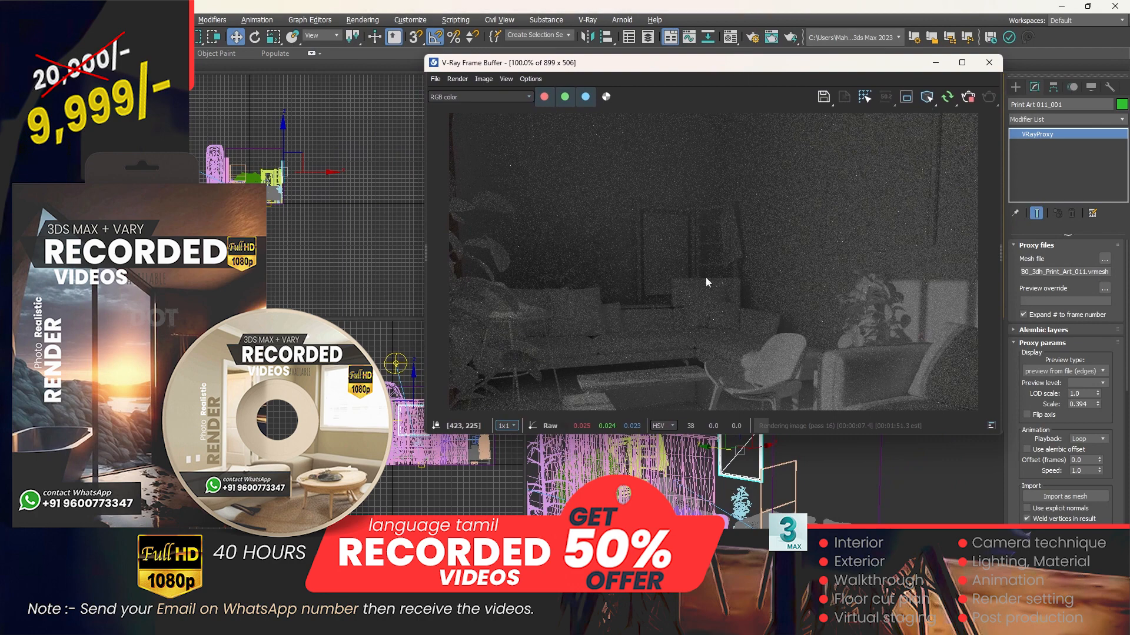
click(902, 491)
key(alt+w)
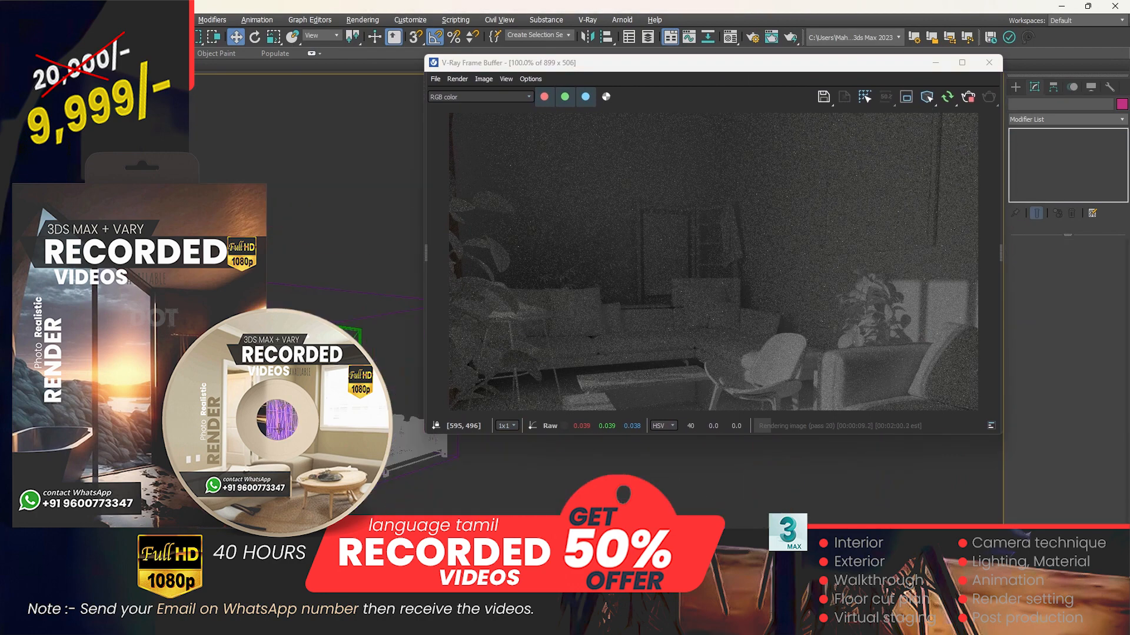
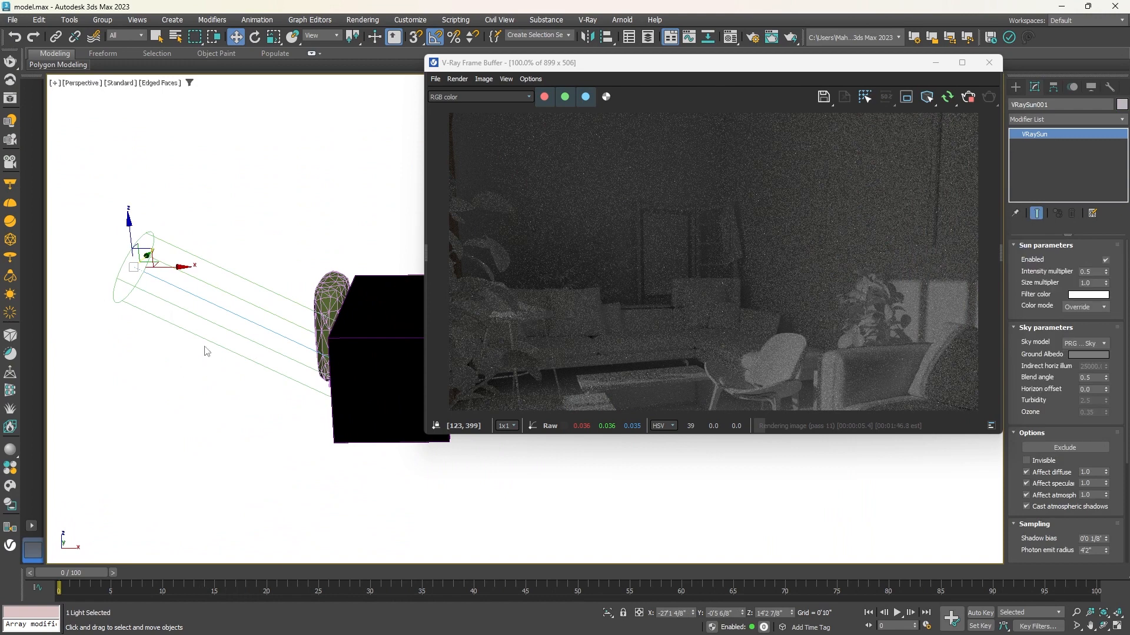
drag(792, 63, 745, 60)
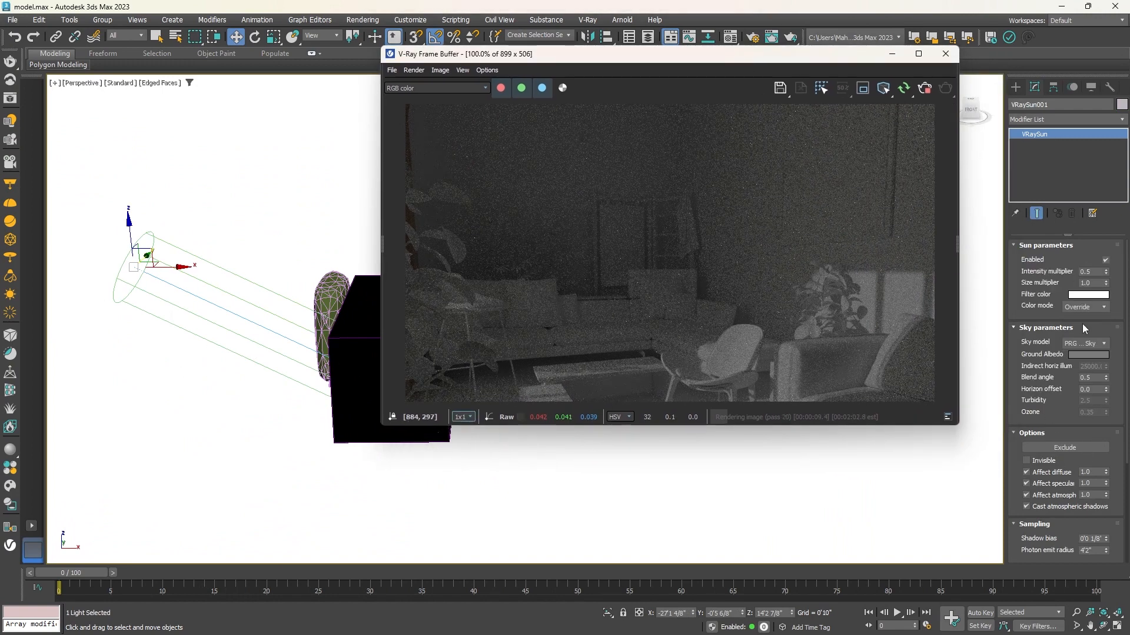
Add the VRayLightMix and VRayDenoiser render elements in the render setup.
click(753, 39)
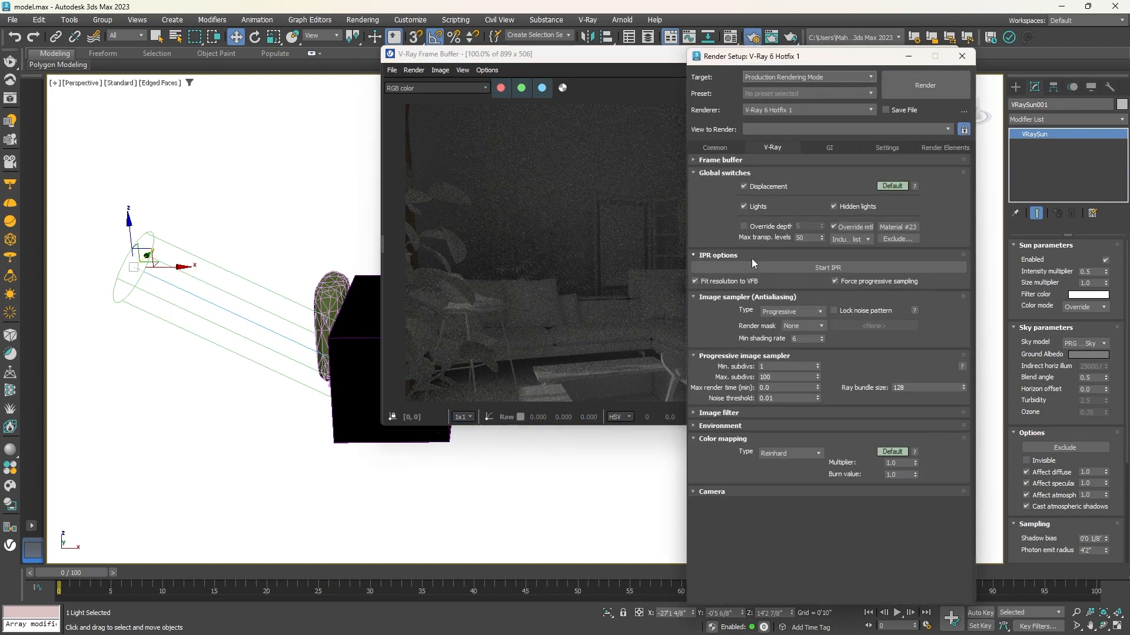
click(936, 150)
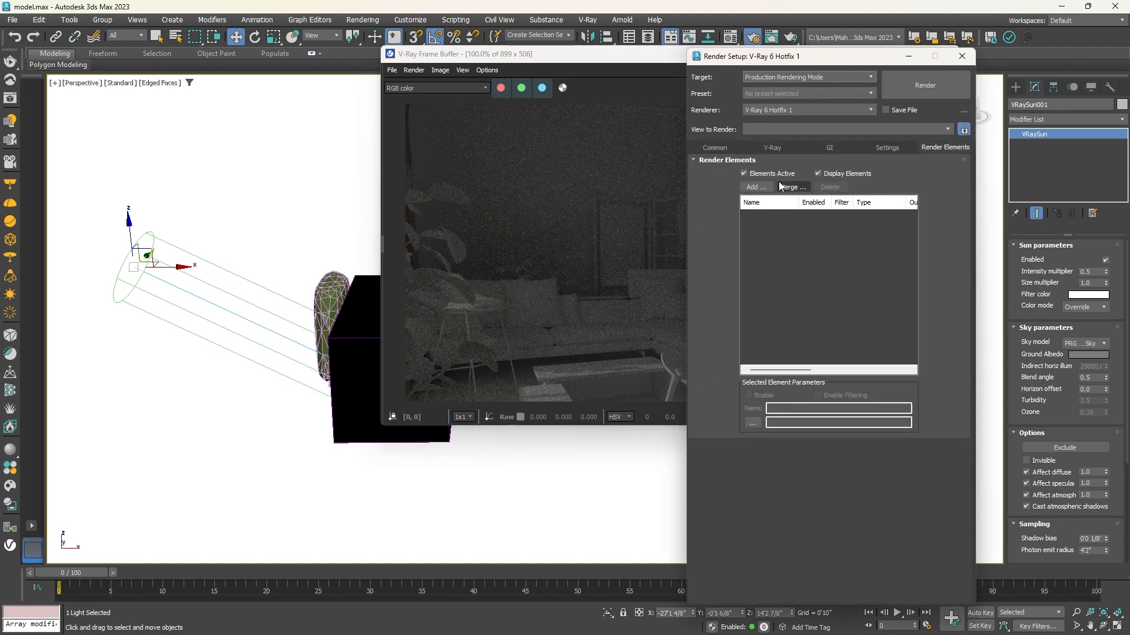
click(755, 187)
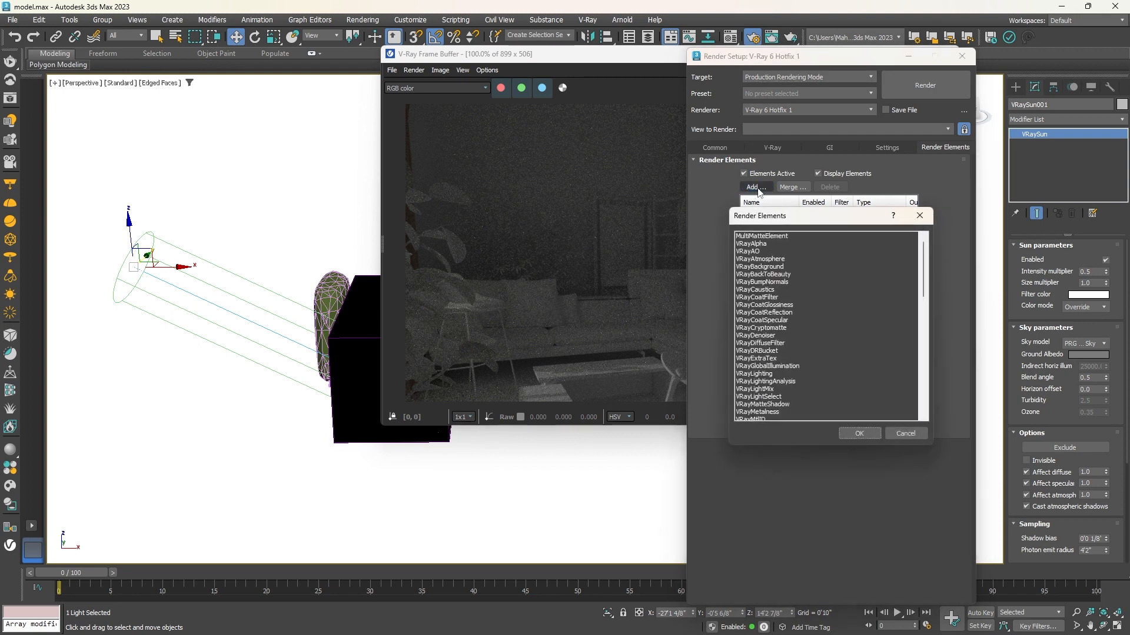
click(767, 389)
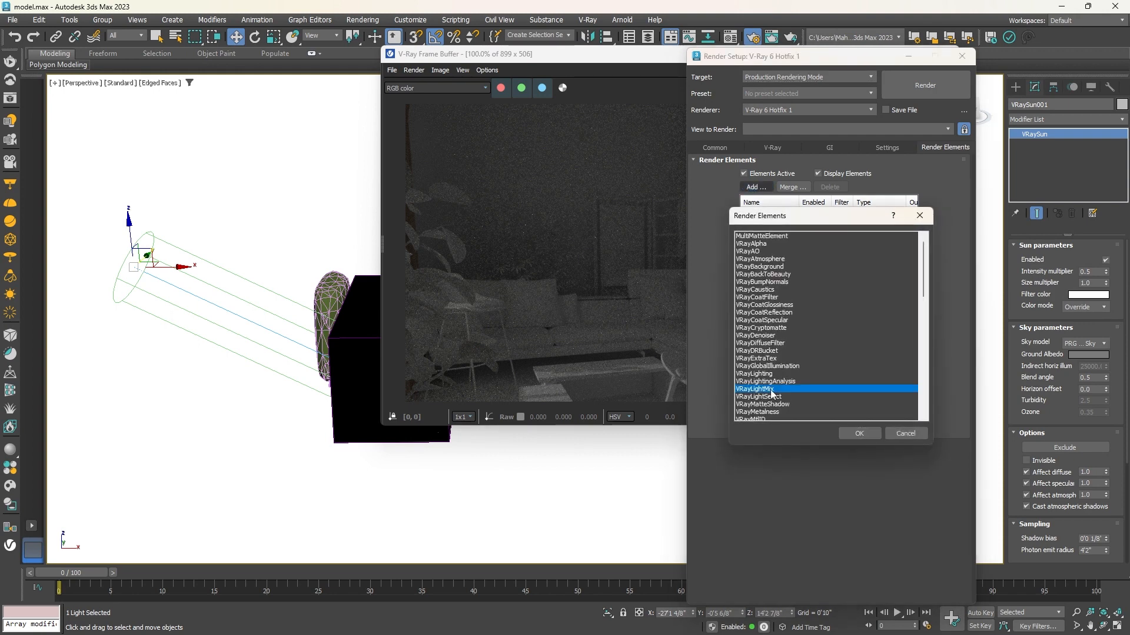
ctrl+click(761, 336)
click(860, 434)
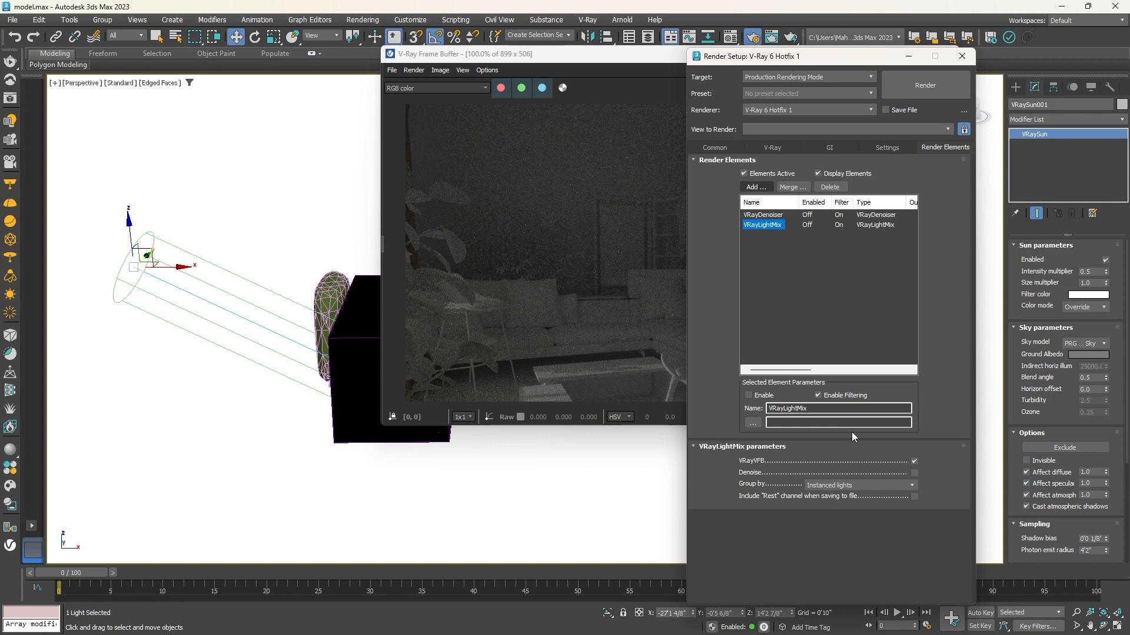
Choose a preset for the VRayDenoiser element and display the VRayLightMix element's parameters.
click(766, 216)
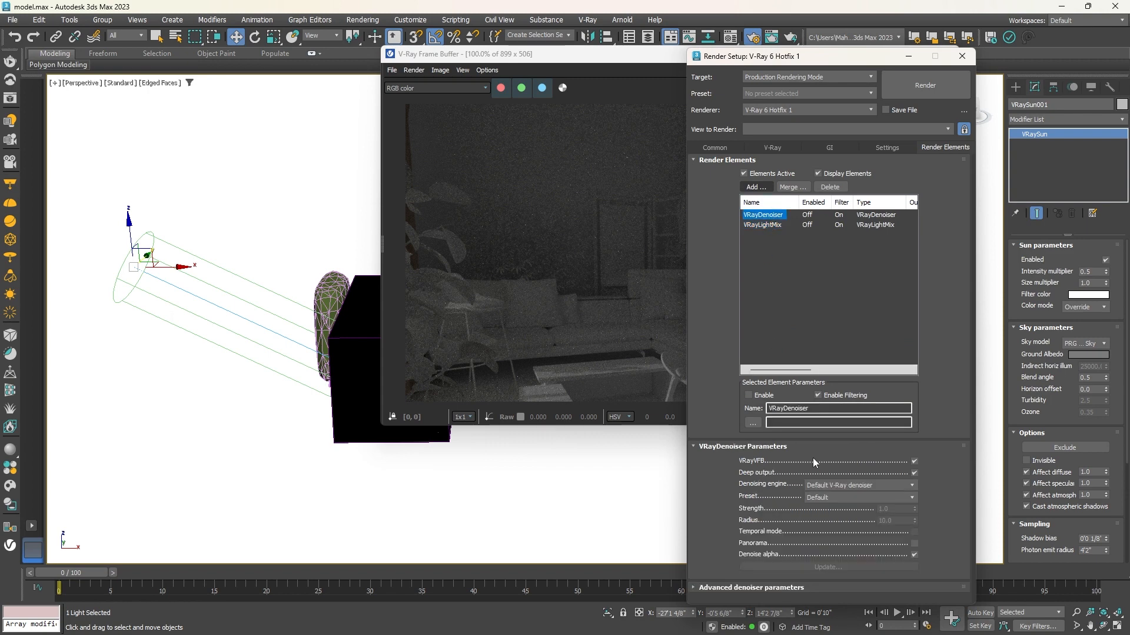
click(829, 499)
click(820, 511)
click(763, 224)
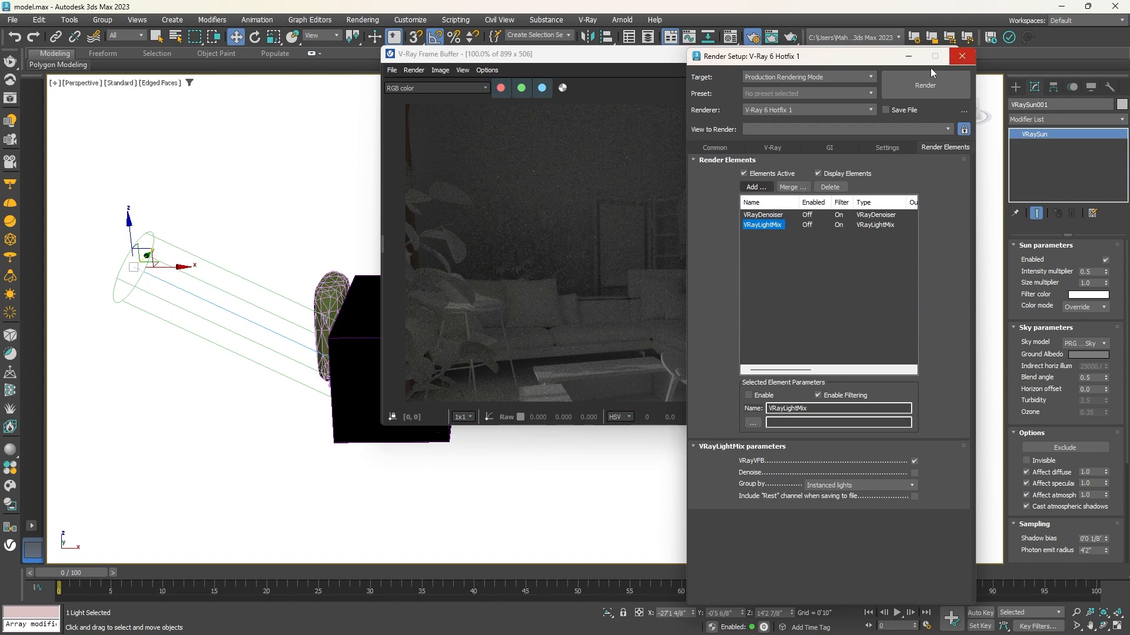
Close the render setup, restart the interactive render with the added elements and show the Source: LightMix layer's properties.
click(961, 56)
click(945, 54)
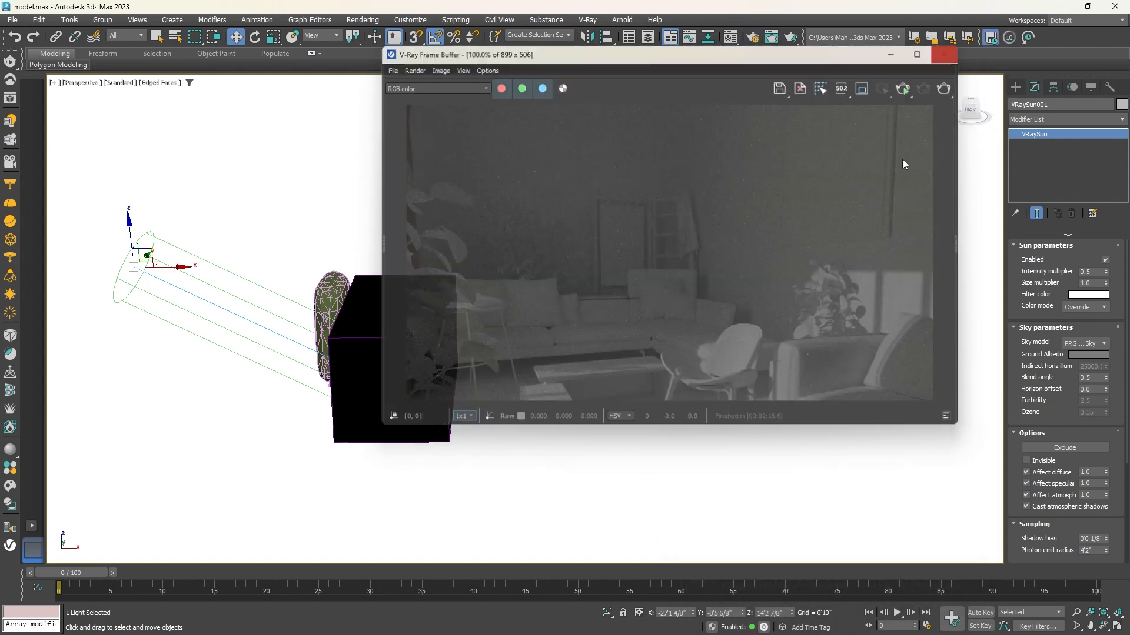
key(shift+q)
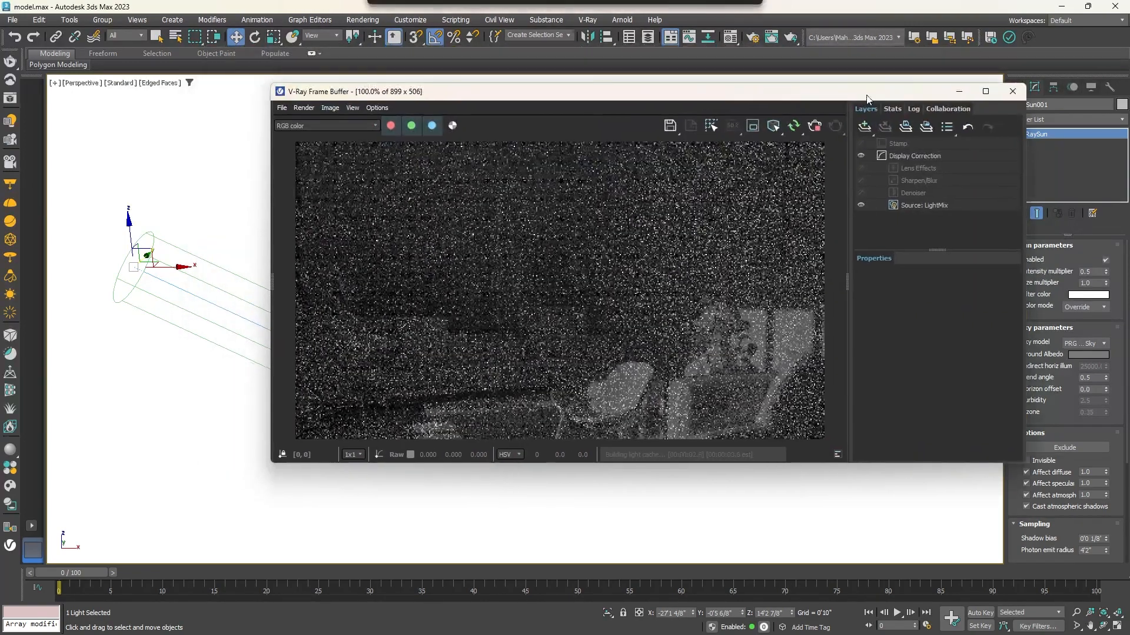
click(942, 205)
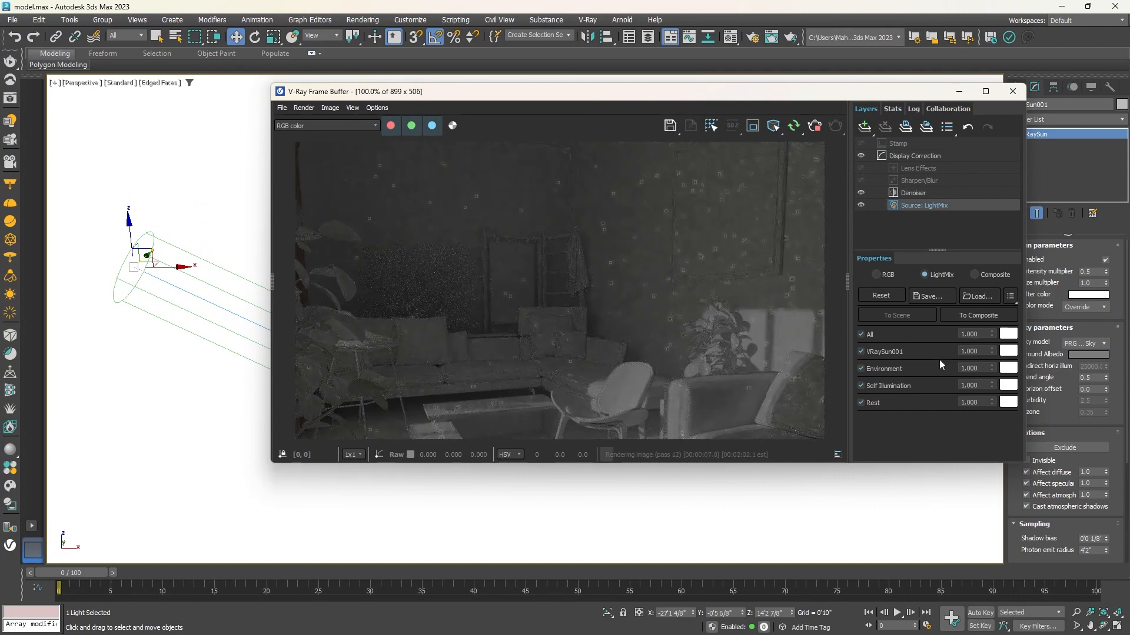
scroll(634, 388, up, 2)
scroll(625, 351, down, 2)
scroll(566, 305, up, 1)
click(928, 204)
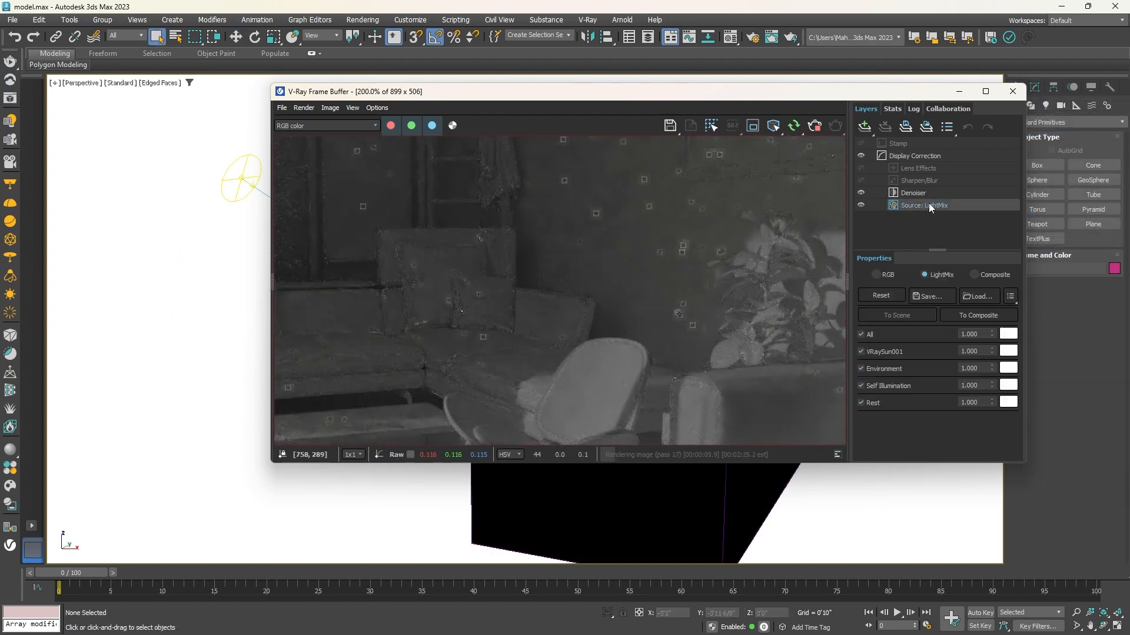
Toggle VRaySun001 in the LightMix to compare the room with and without sunlight, leaving it disabled.
click(862, 351)
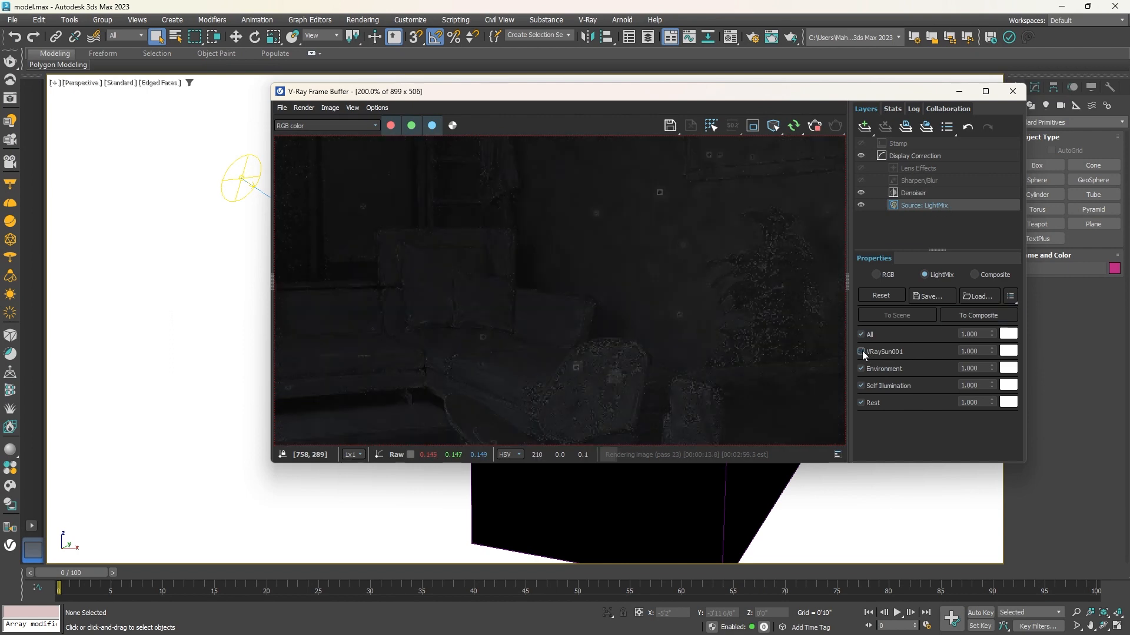
click(862, 351)
click(862, 351)
scroll(575, 283, down, 2)
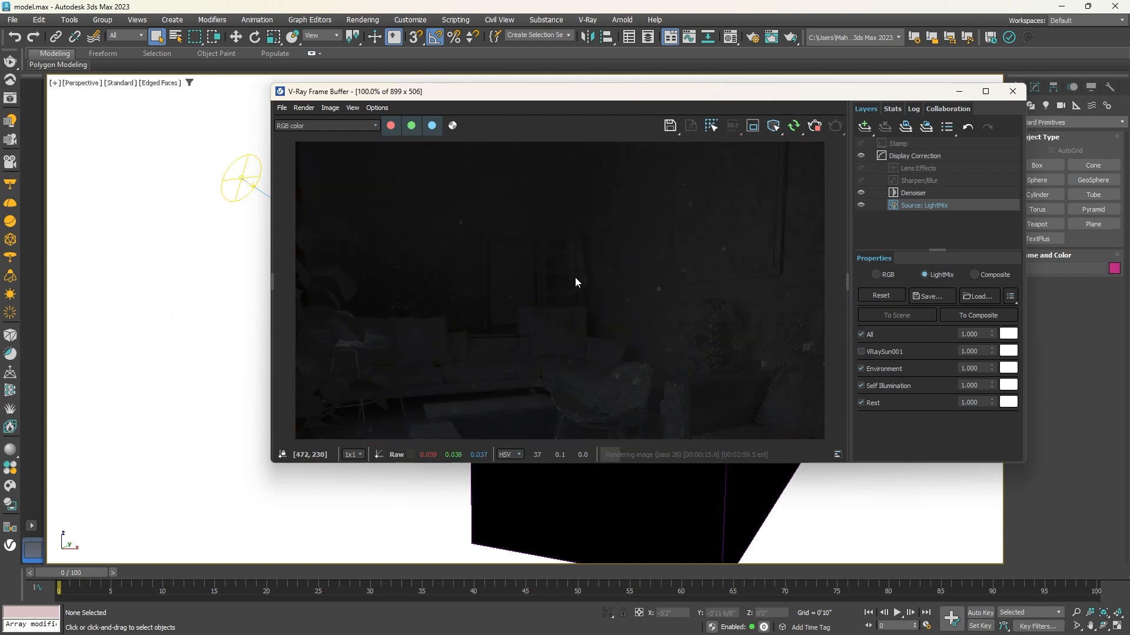
click(862, 352)
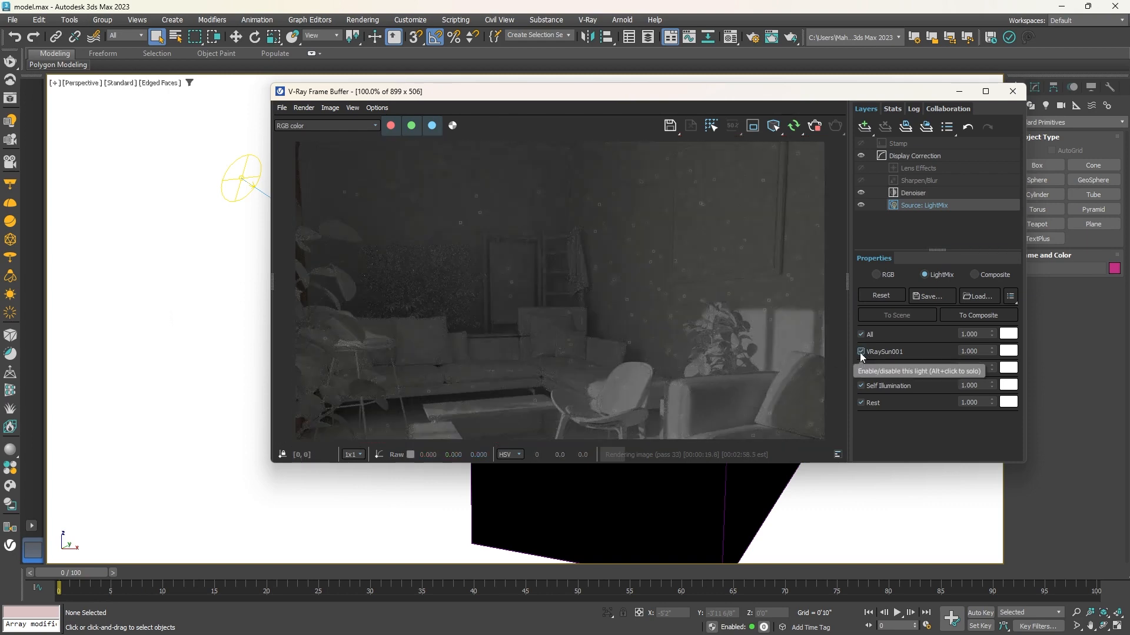
click(861, 352)
scroll(589, 323, up, 2)
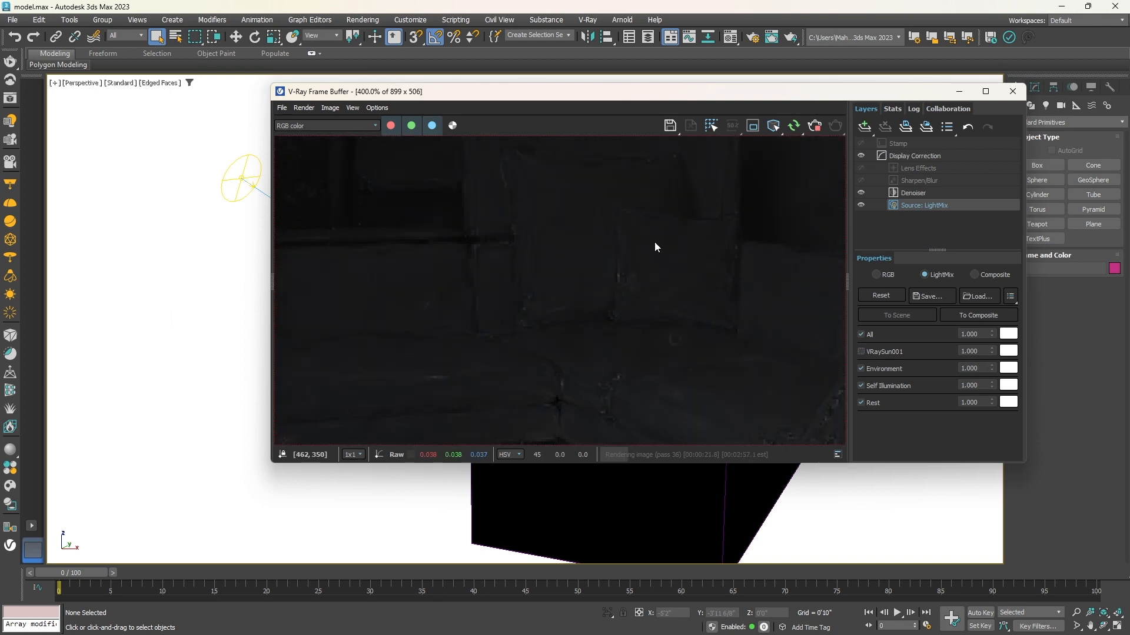
scroll(561, 327, down, 2)
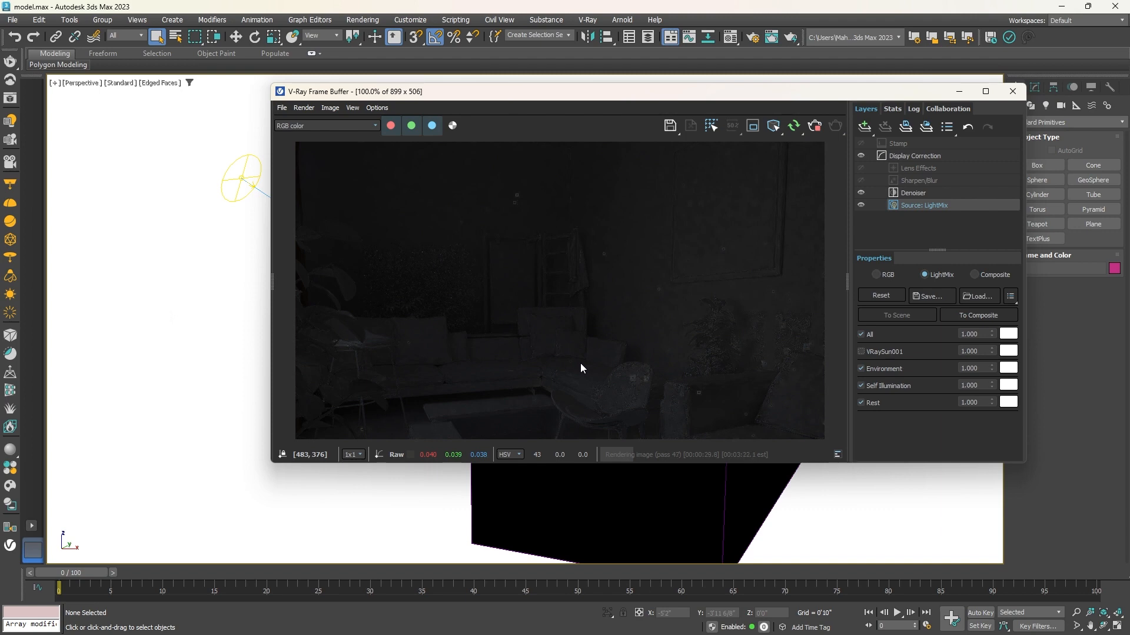
scroll(147, 273, down, 3)
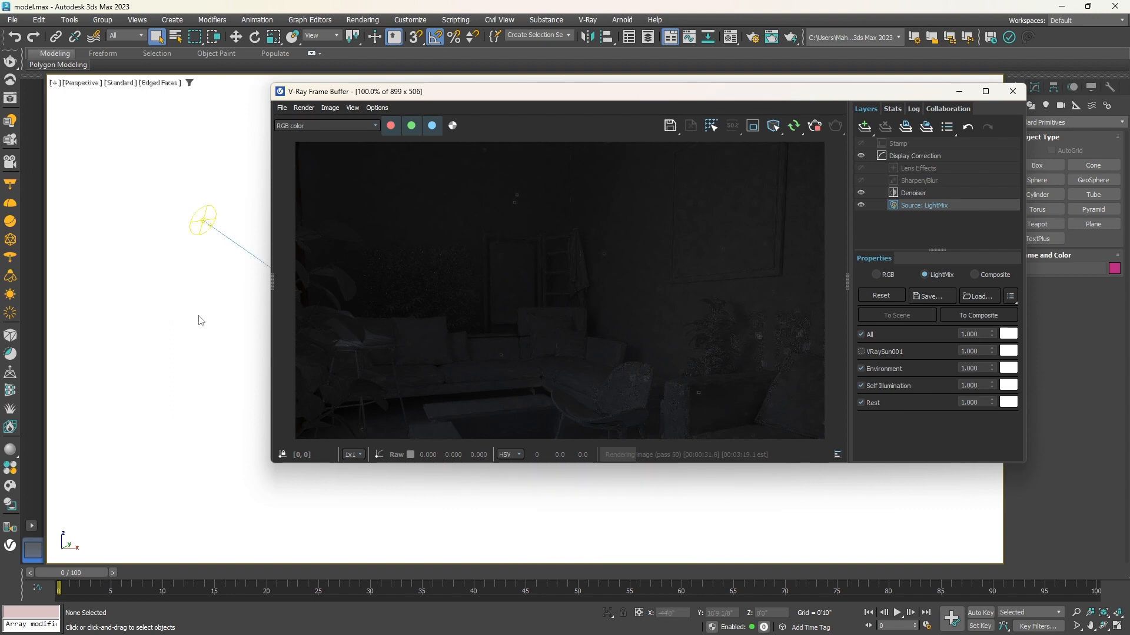
scroll(203, 259, up, 3)
alt+middle_drag(212, 259, 229, 306)
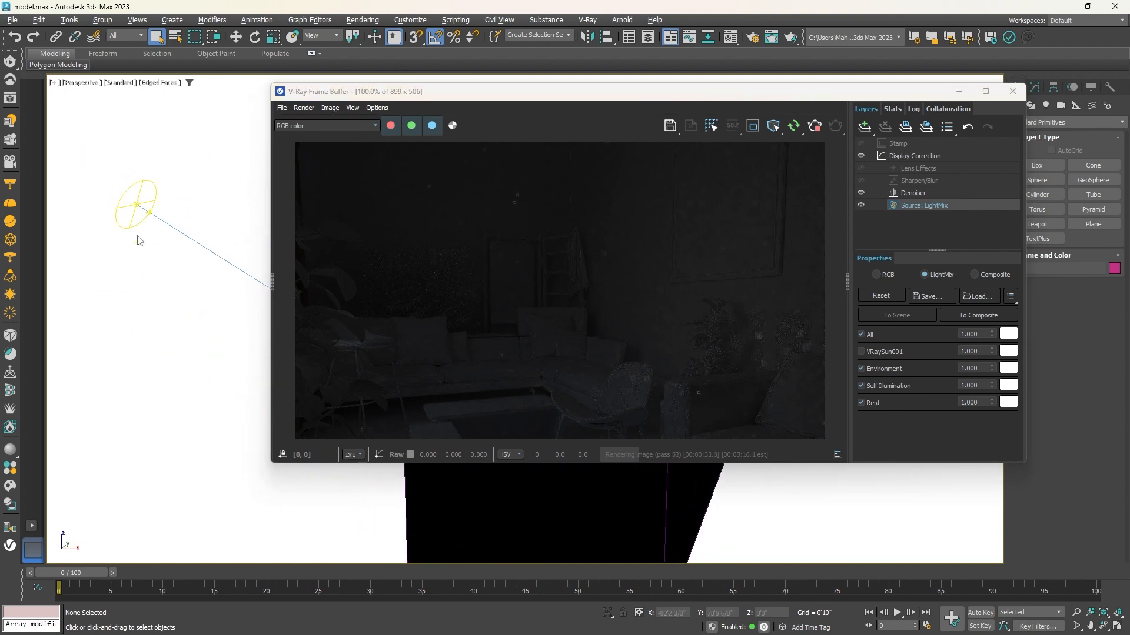
Disable and re-enable the DefaultVRaySky environment map to compare its effect on the render, and close the environment settings.
click(363, 20)
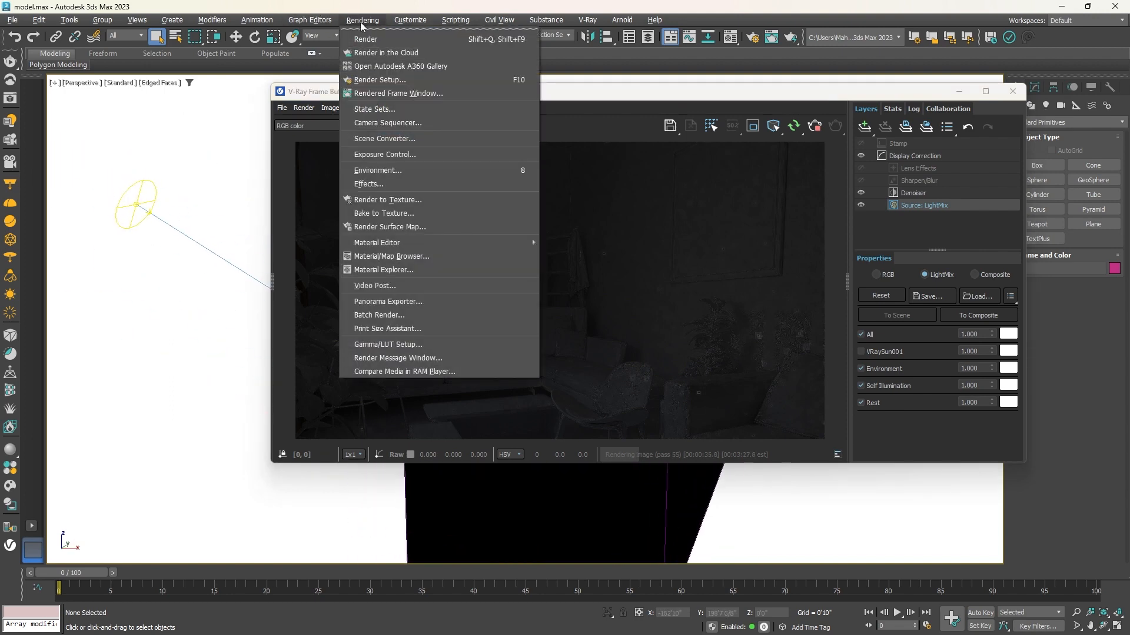
click(392, 174)
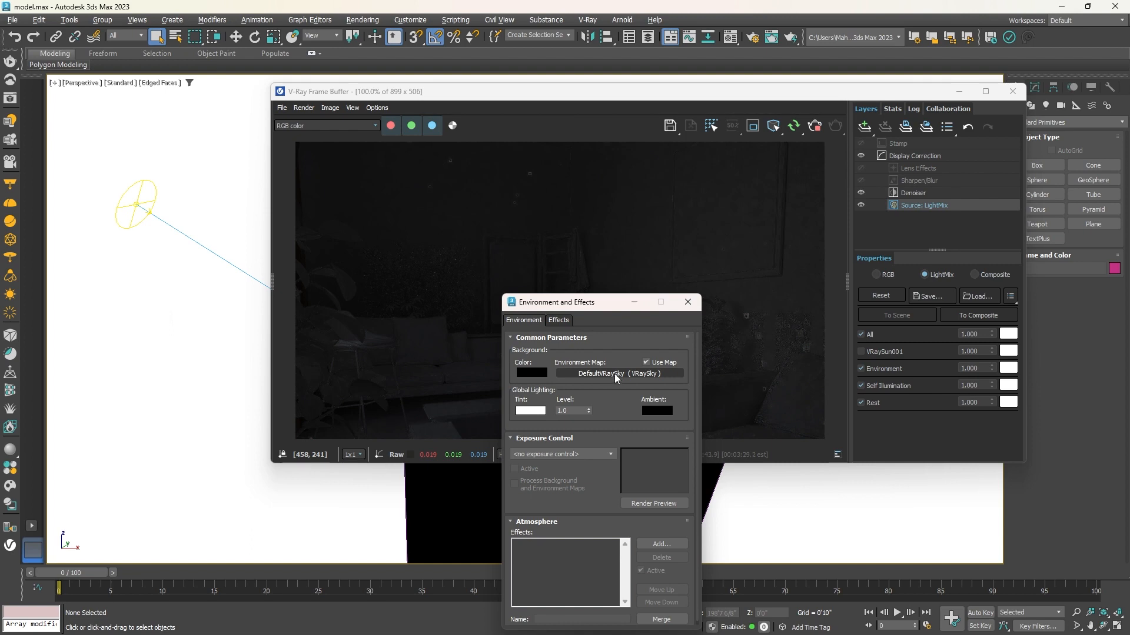
click(645, 362)
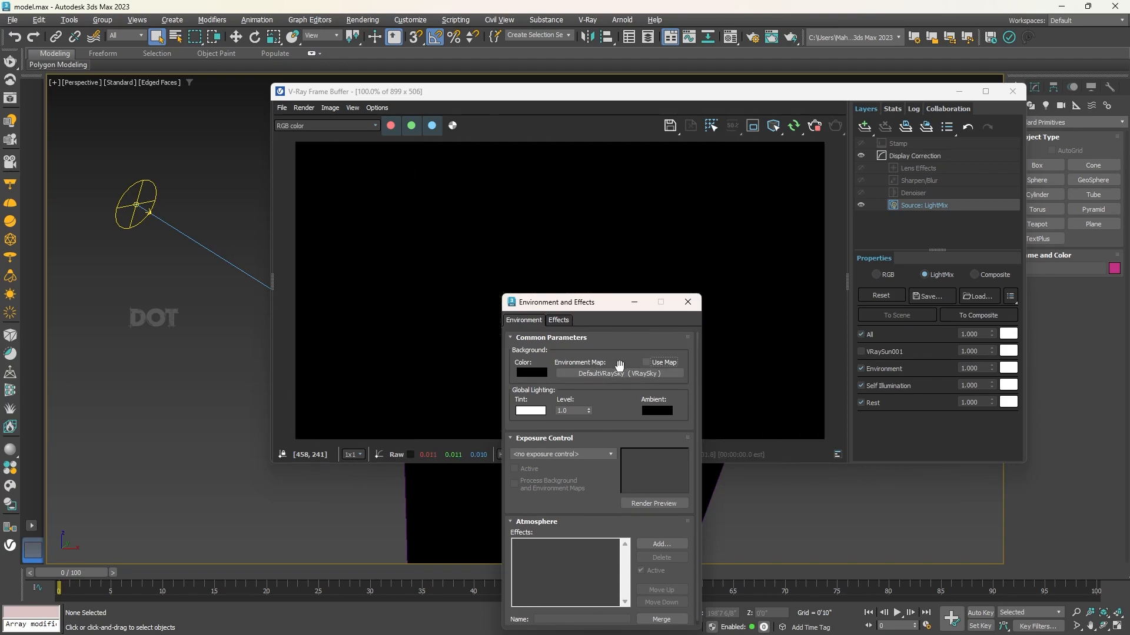
drag(596, 309, 821, 330)
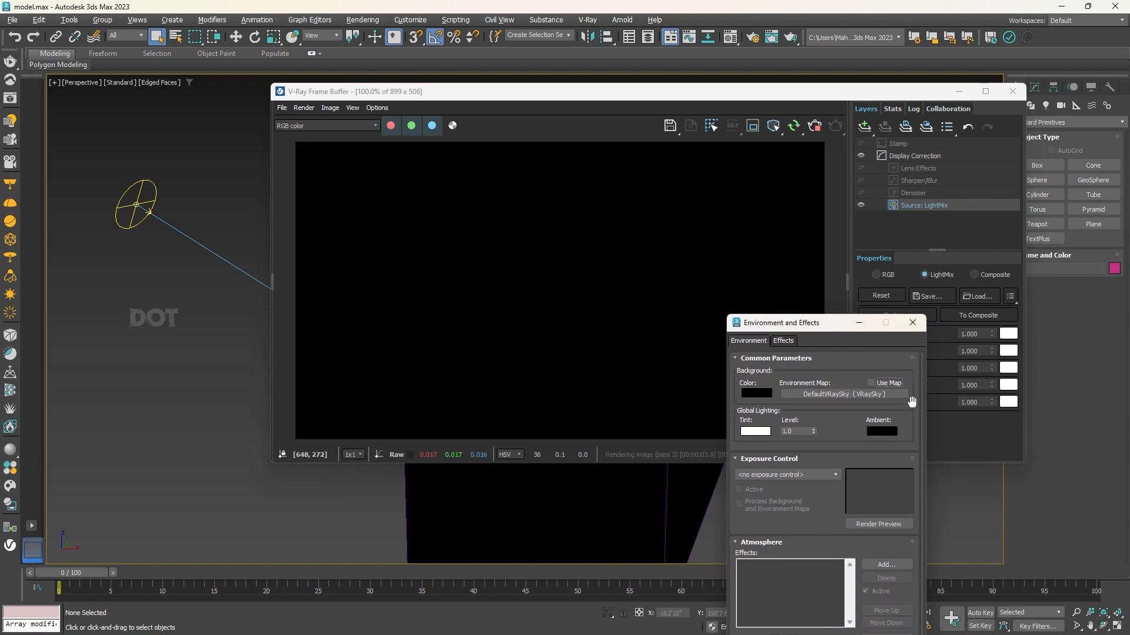
click(872, 384)
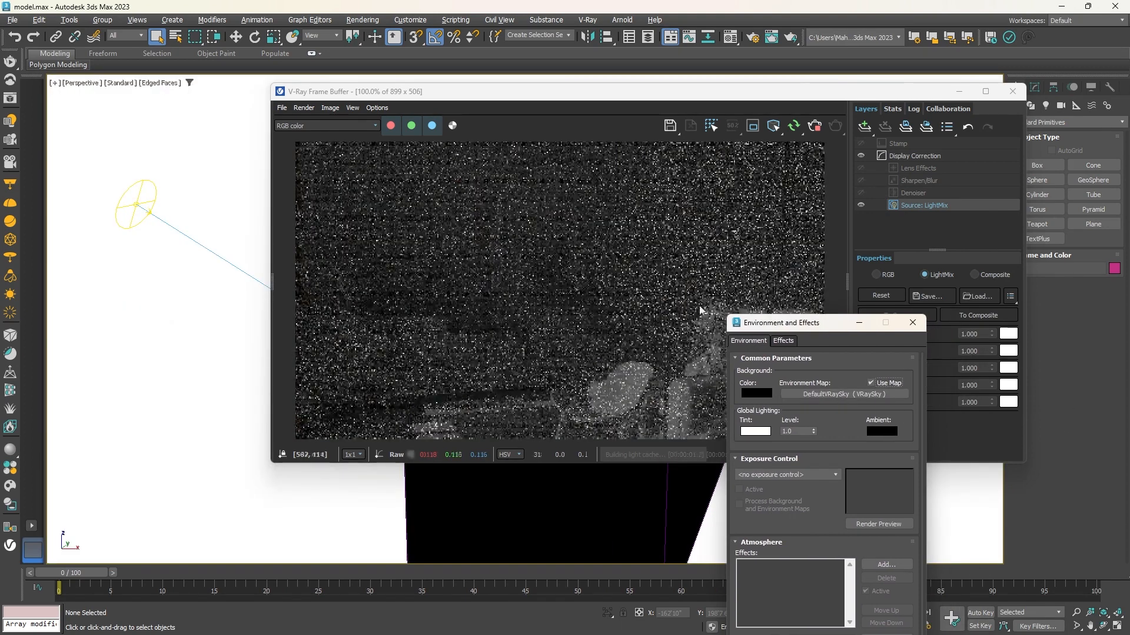
drag(815, 326, 461, 297)
click(558, 295)
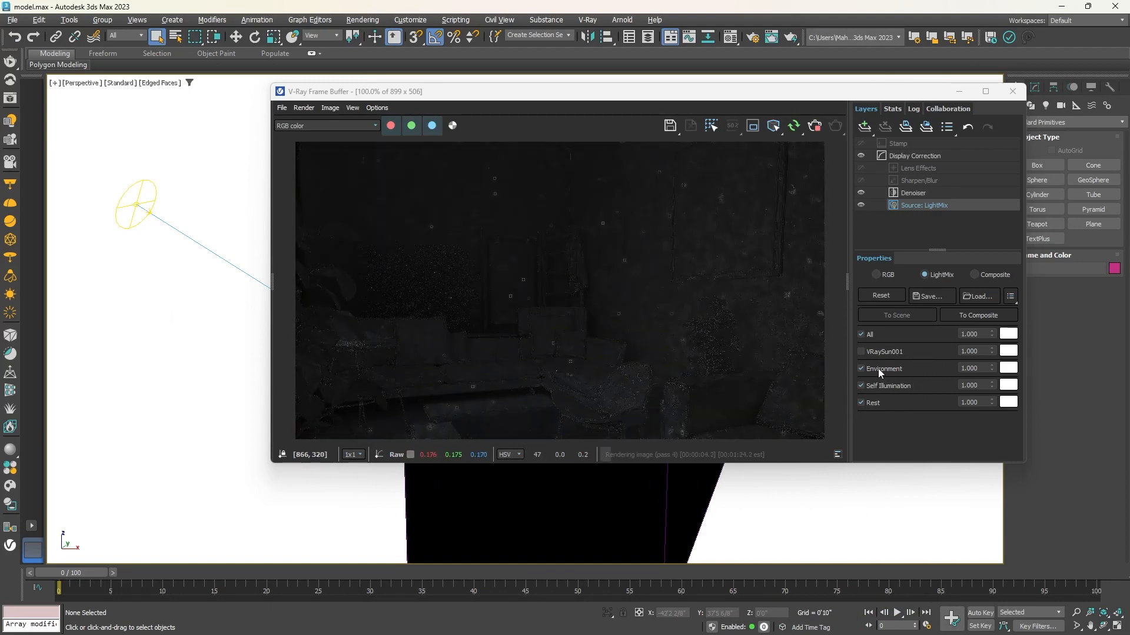
Toggle the Environment light off and on in the LightMix, and re-enable VRaySun001.
click(861, 369)
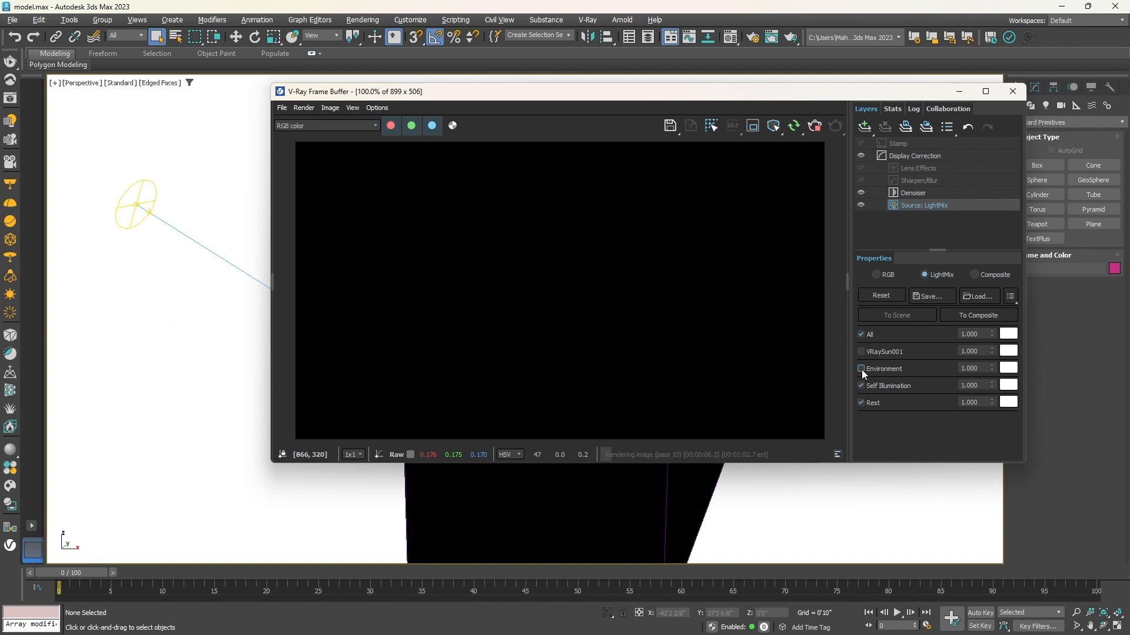
click(861, 368)
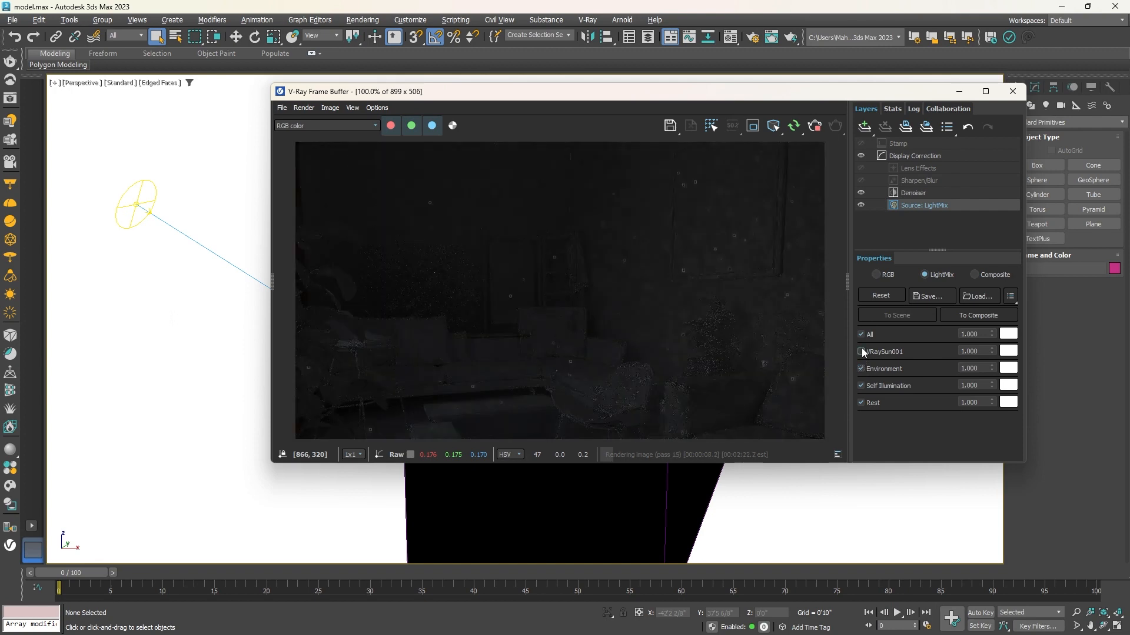
click(862, 351)
scroll(549, 330, down, 2)
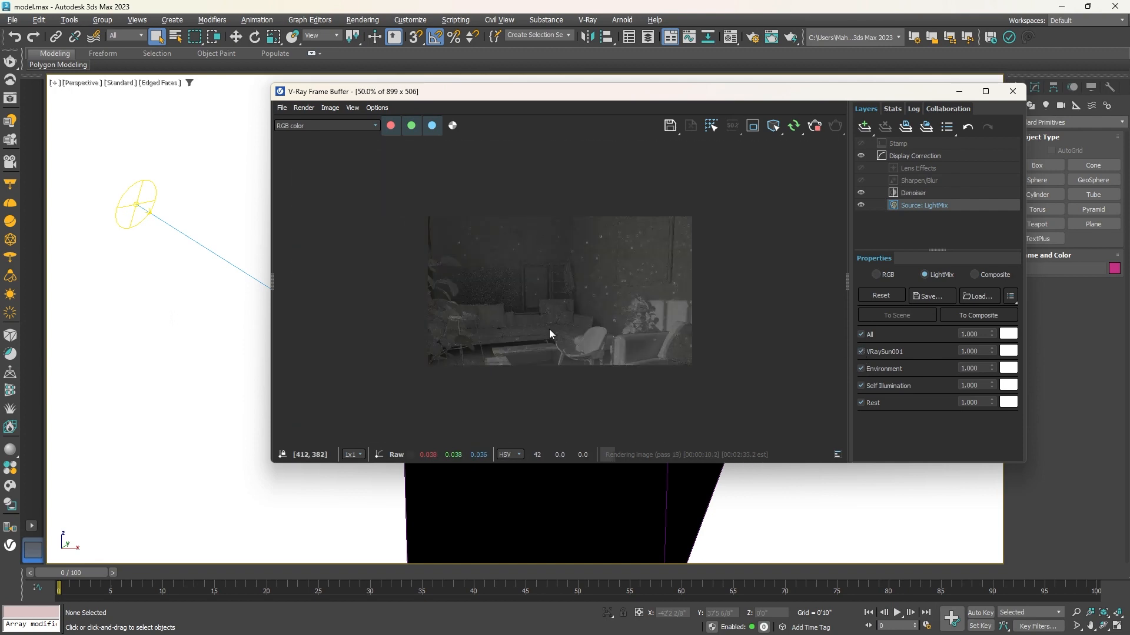
scroll(550, 332, up, 2)
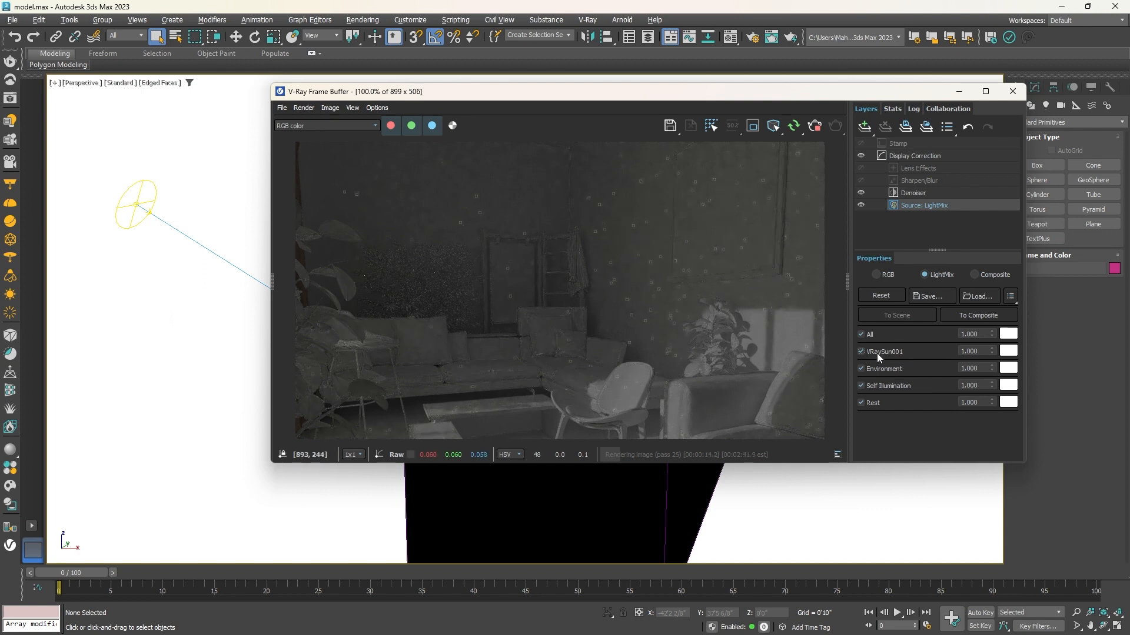
Select the VRaySun001 light in the scene and show its sun parameters.
click(904, 352)
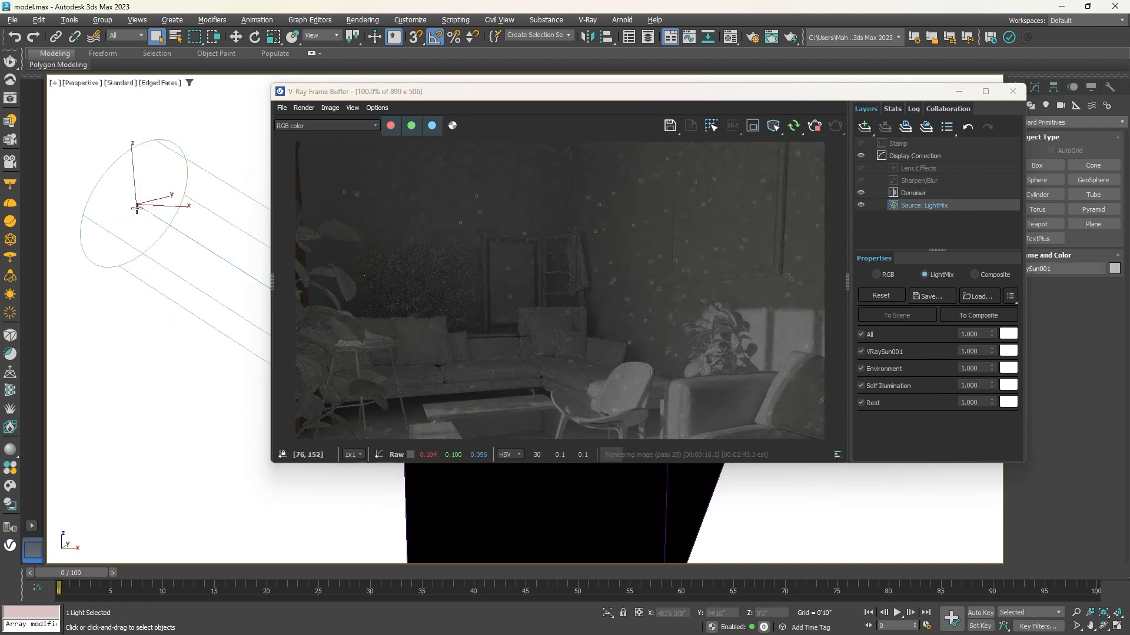
click(1036, 89)
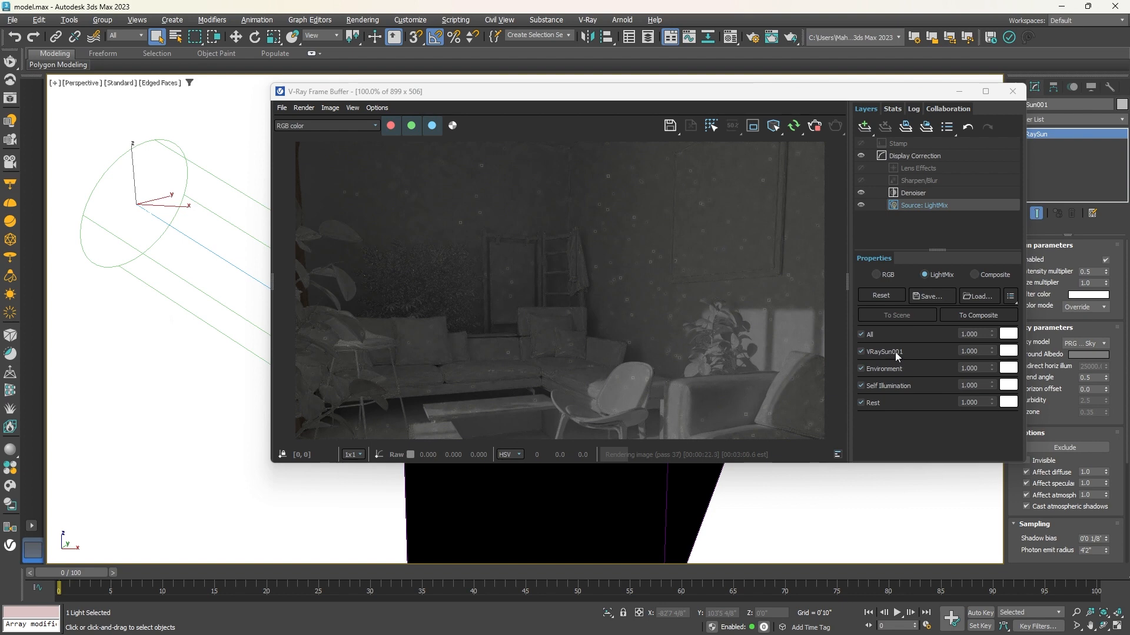
Raise the LightMix multipliers to about 2.54 for VRaySun001 and about 7.125 for Environment.
drag(995, 352, 990, 197)
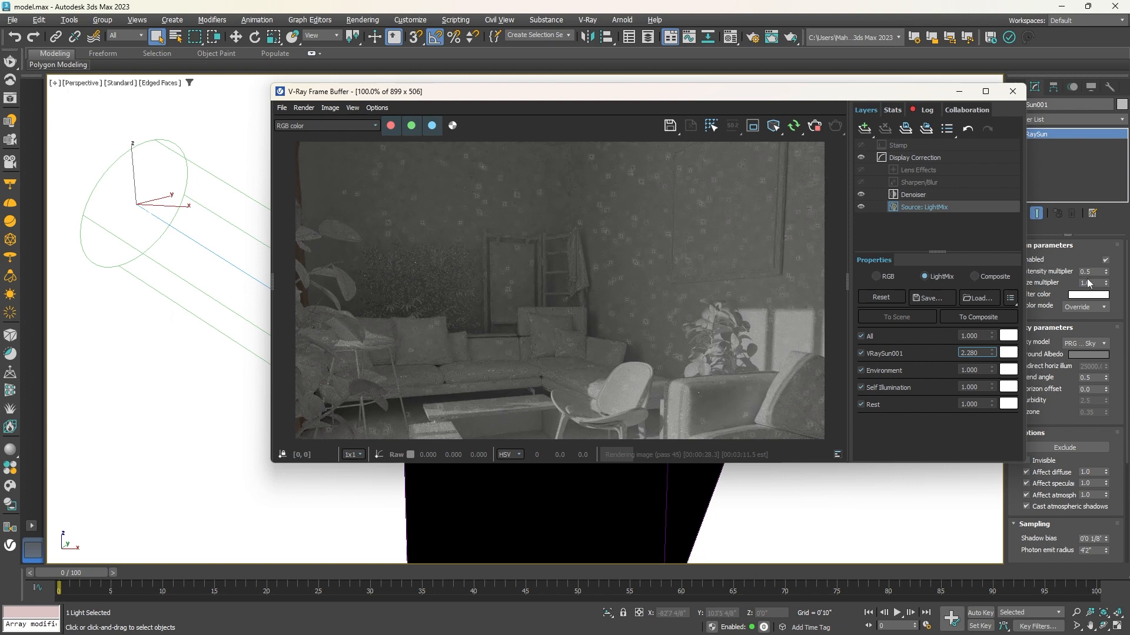
drag(663, 96, 597, 82)
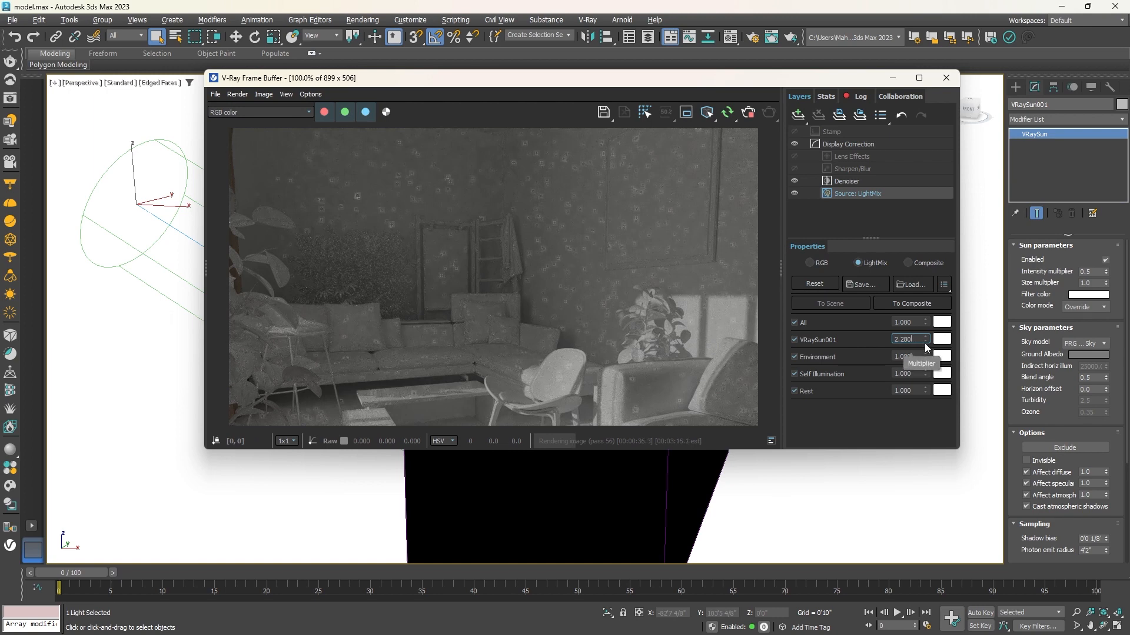
drag(927, 338, 921, 304)
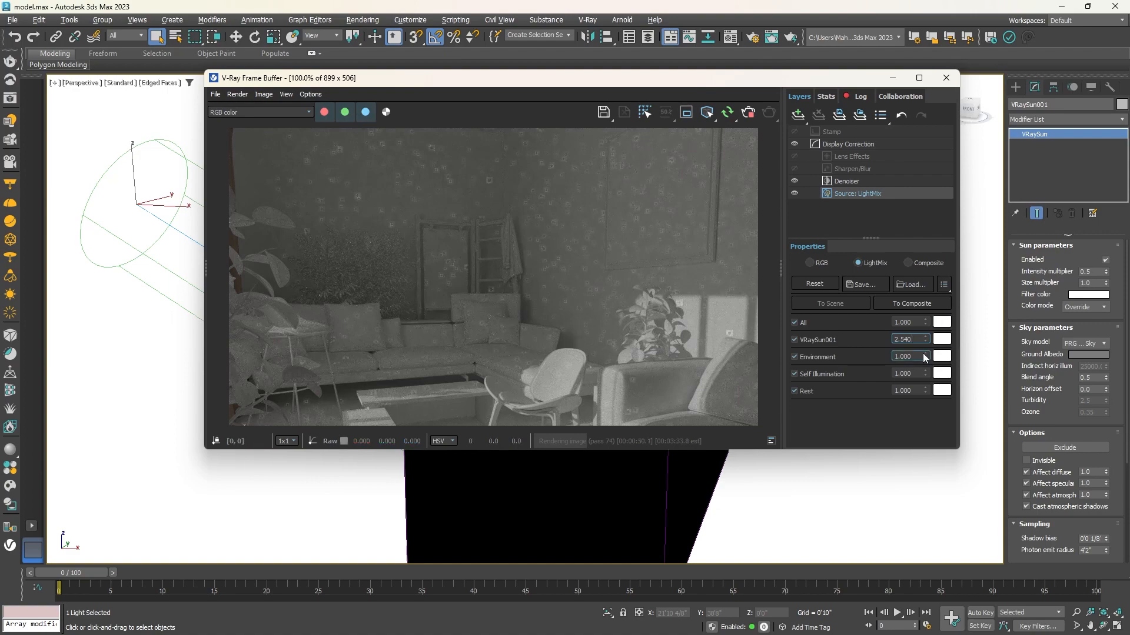
drag(924, 355, 732, 258)
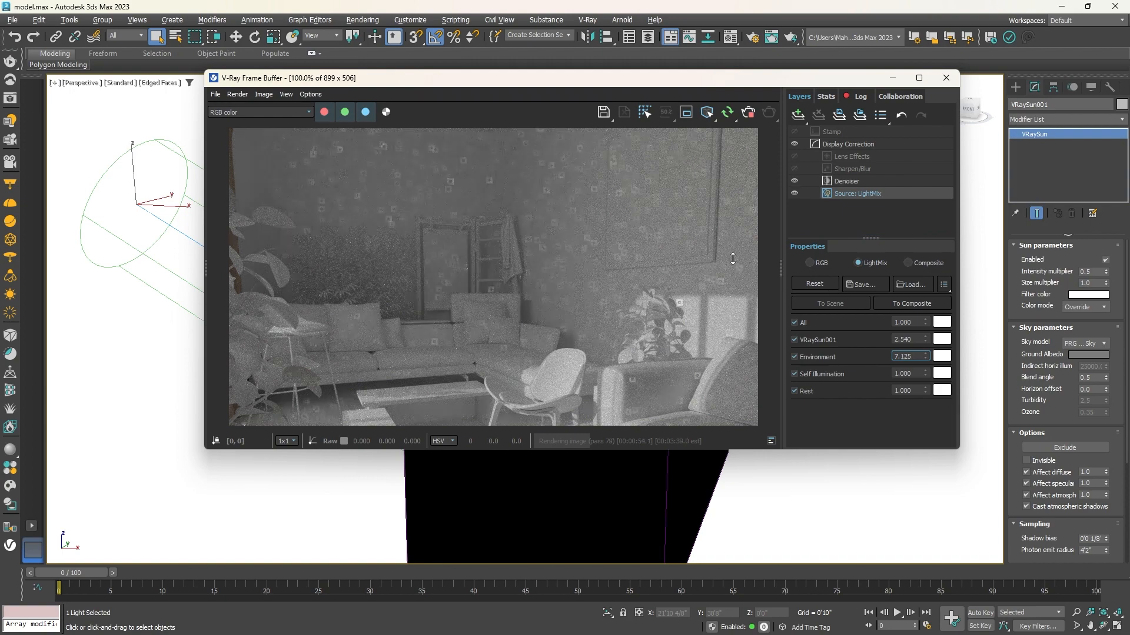
Toggle the Environment and VRaySun001 lights off and on in the LightMix to compare their contributions.
click(793, 356)
click(793, 356)
click(795, 339)
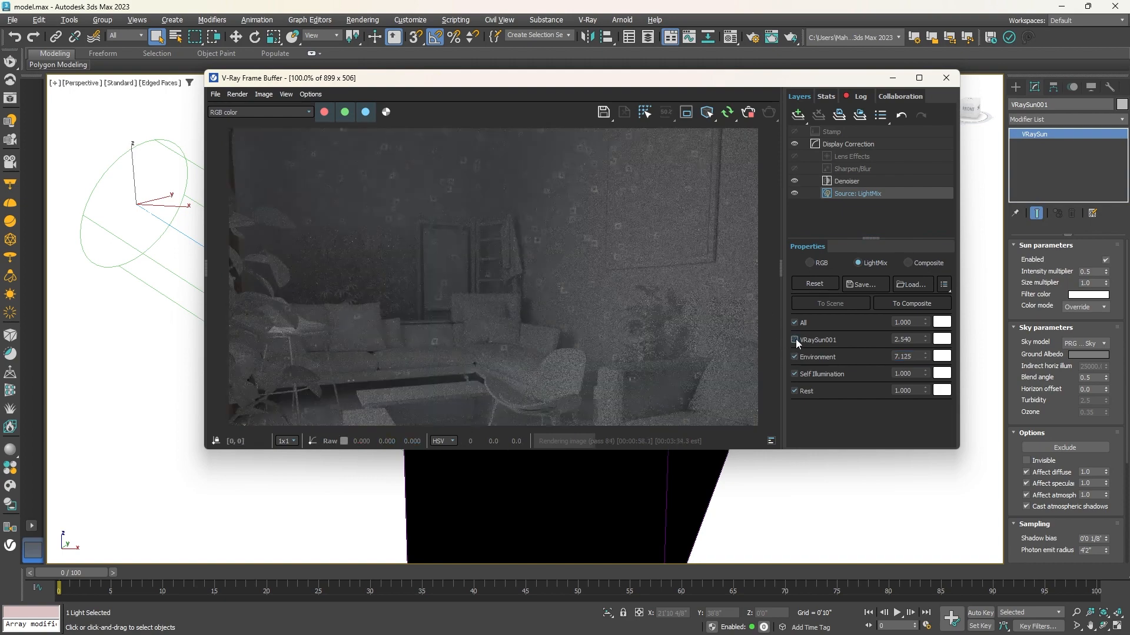
click(795, 340)
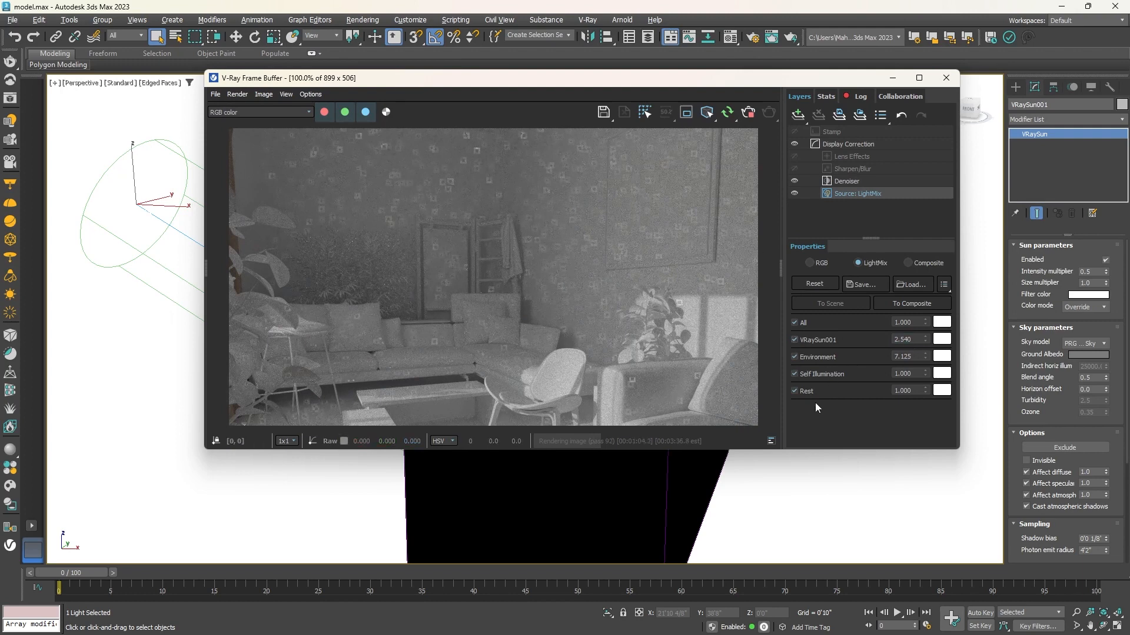
Try cool blue, red and warm tints for VRaySun001 in the LightMix, and discard the colour change.
click(942, 341)
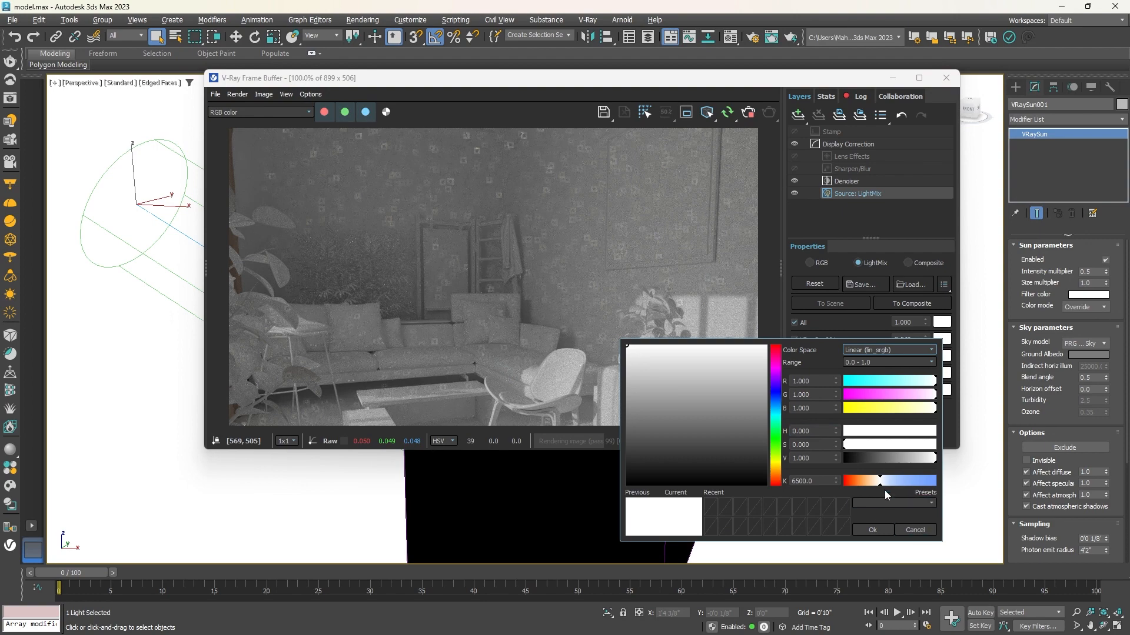
mouse_move(879, 484)
mouse_down()
mouse_move(847, 488)
mouse_move(942, 491)
mouse_up()
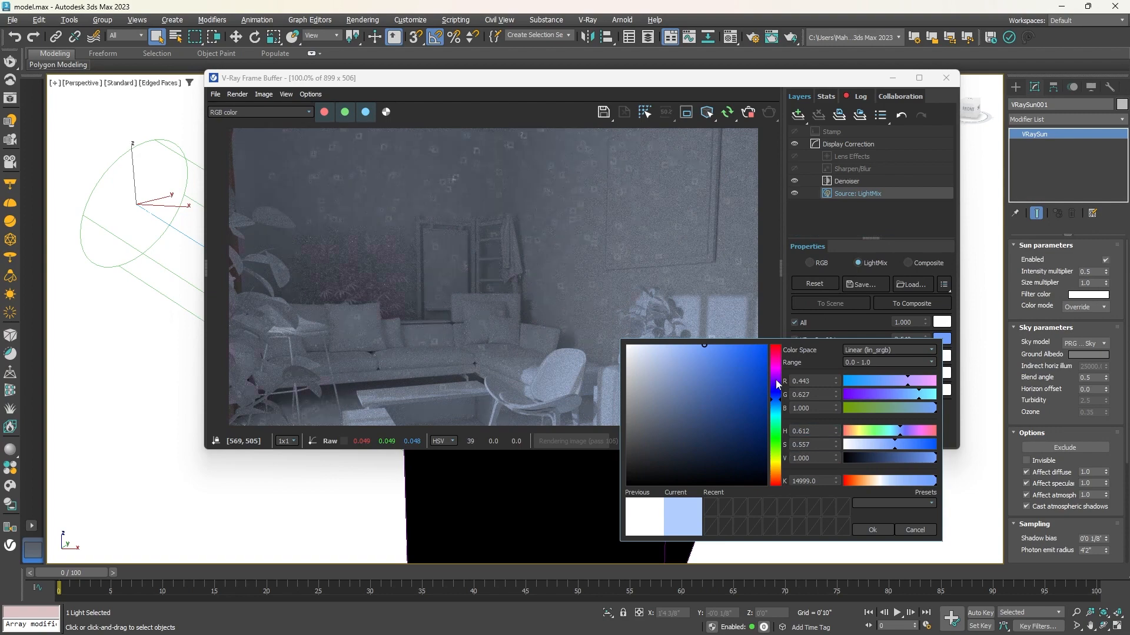
mouse_move(776, 399)
mouse_down()
mouse_move(775, 350)
mouse_move(755, 411)
mouse_move(681, 439)
mouse_move(747, 374)
mouse_up()
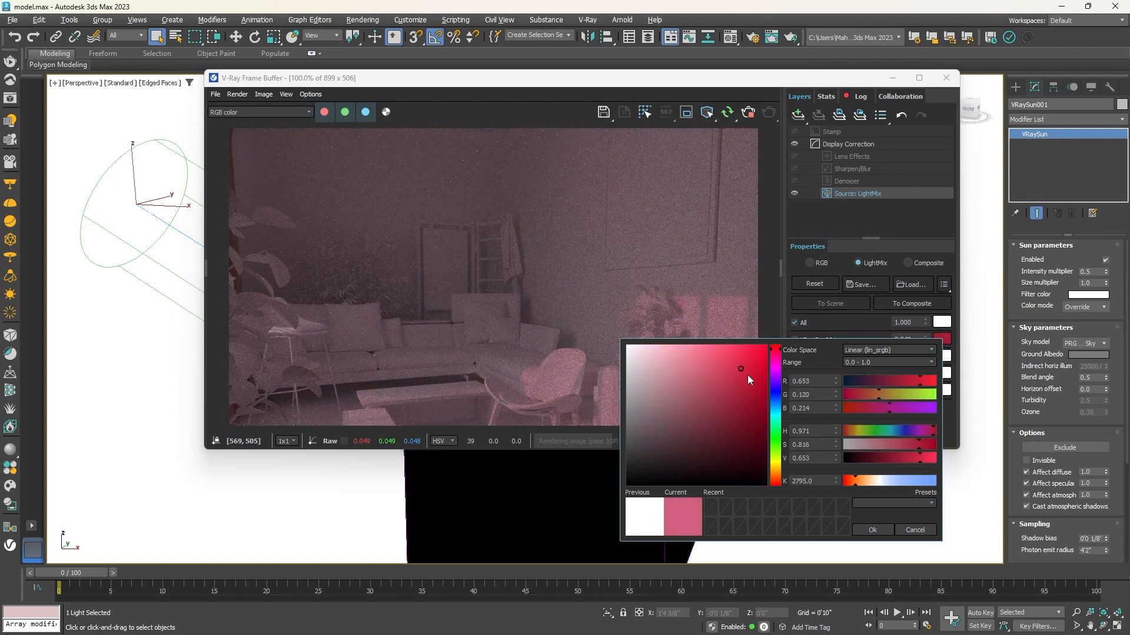
click(776, 424)
click(858, 482)
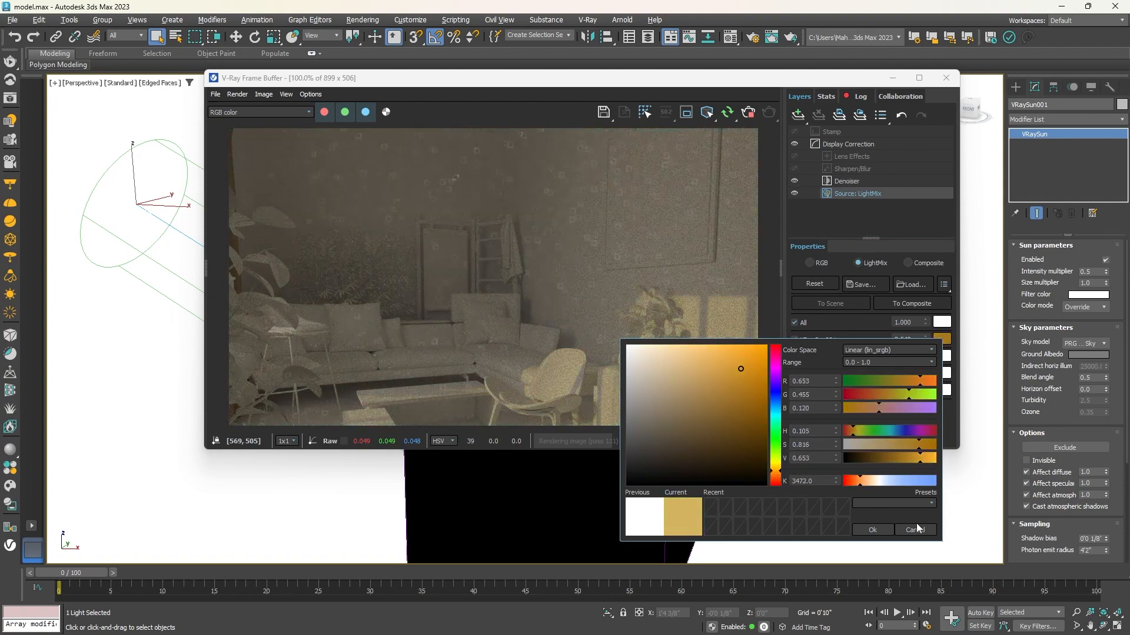
click(872, 482)
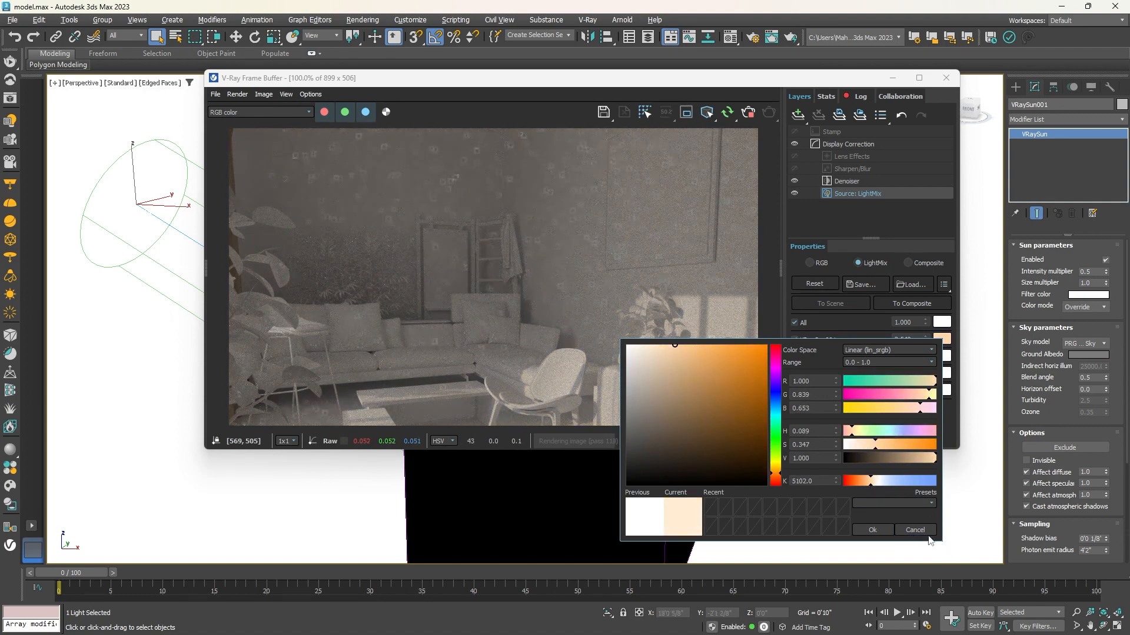
click(914, 530)
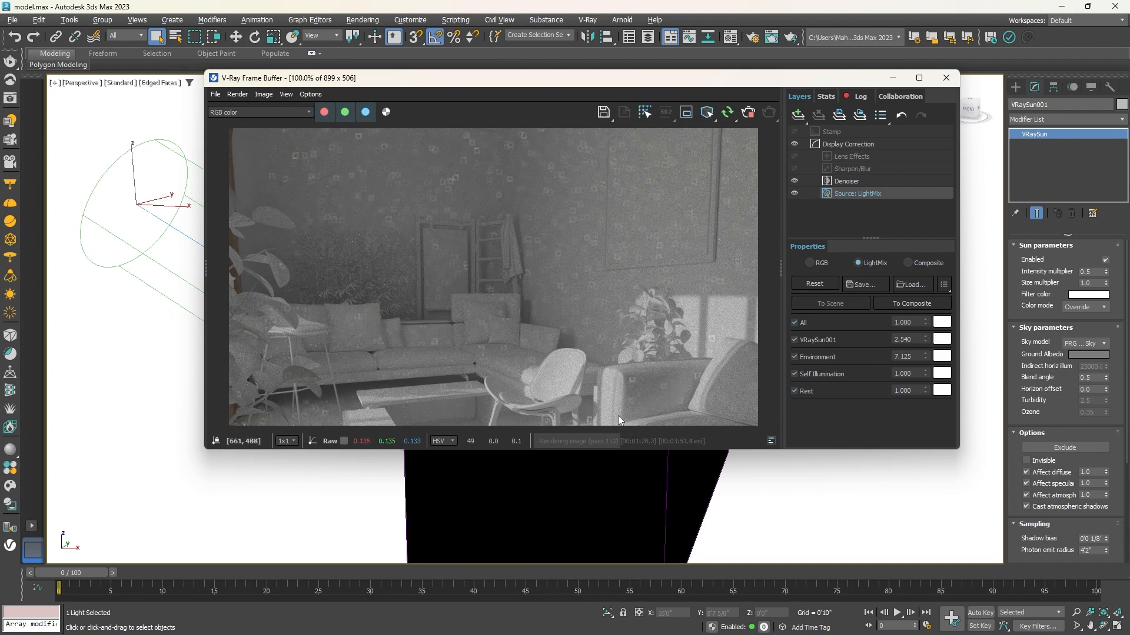
Enlarge the frame buffer and add an Exposure layer with exposure about 1.146 and highlight burn about 0.531.
drag(626, 451, 625, 506)
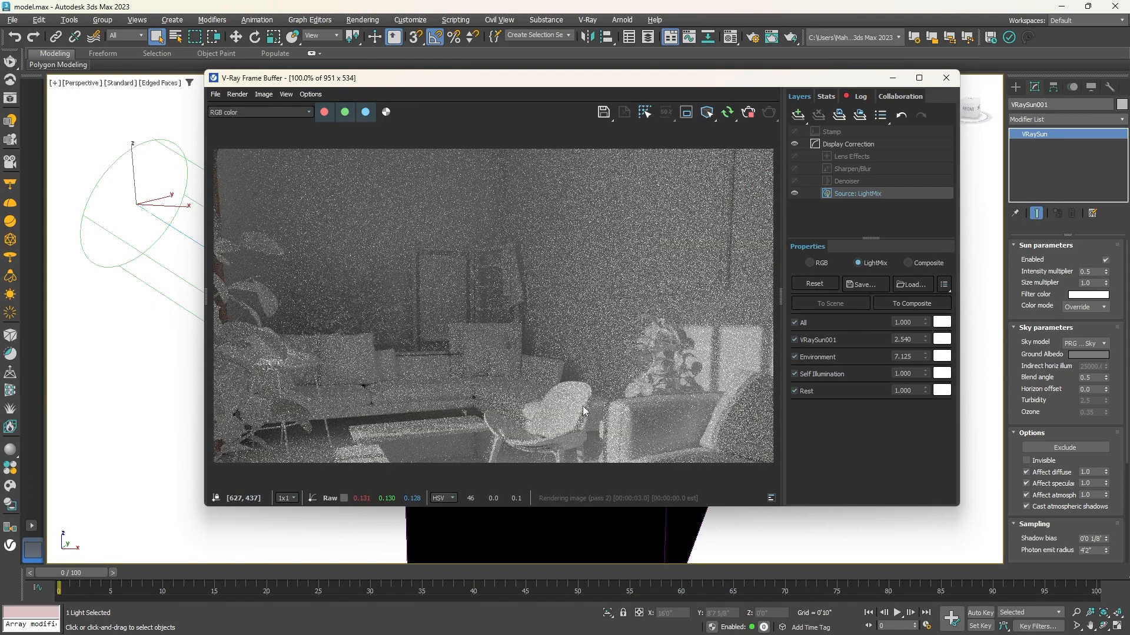
click(798, 115)
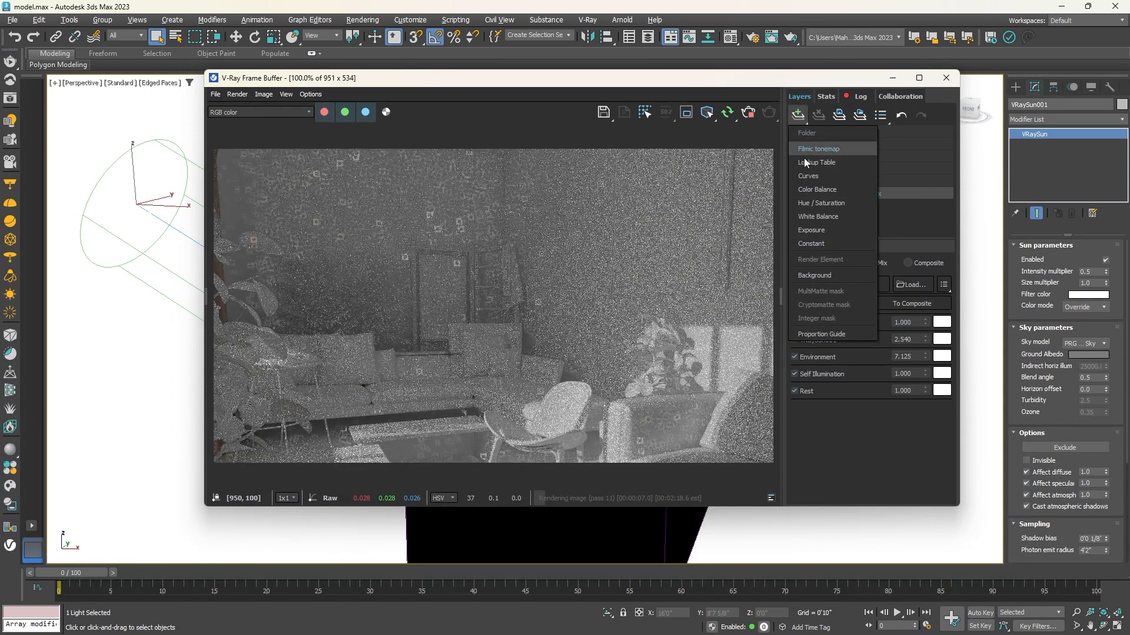
click(821, 231)
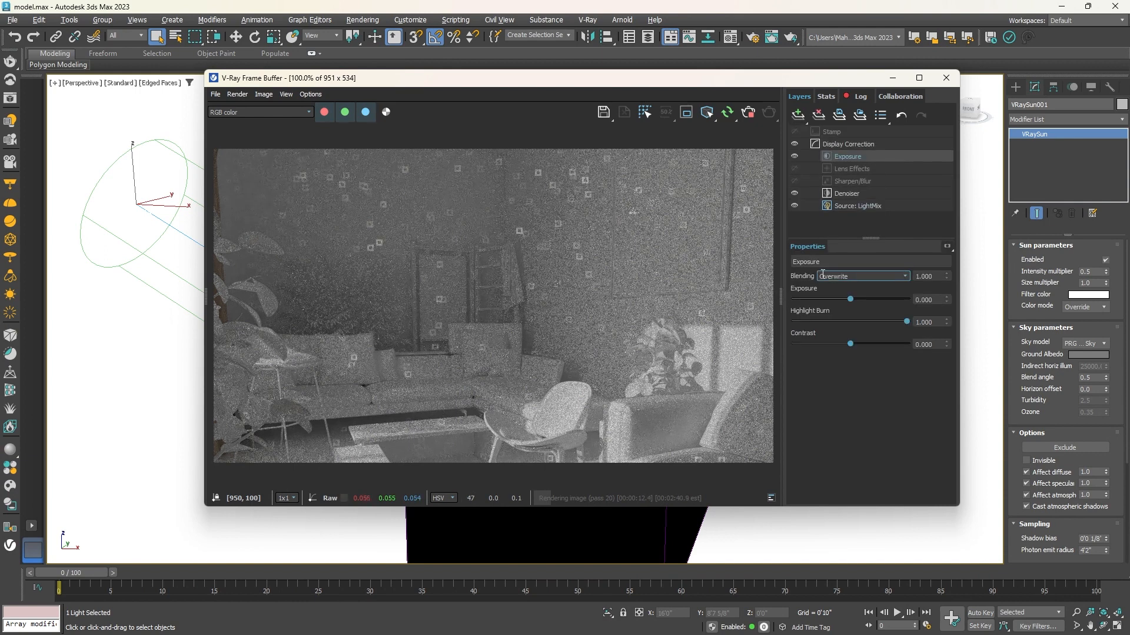
click(864, 206)
click(848, 157)
drag(849, 298, 863, 299)
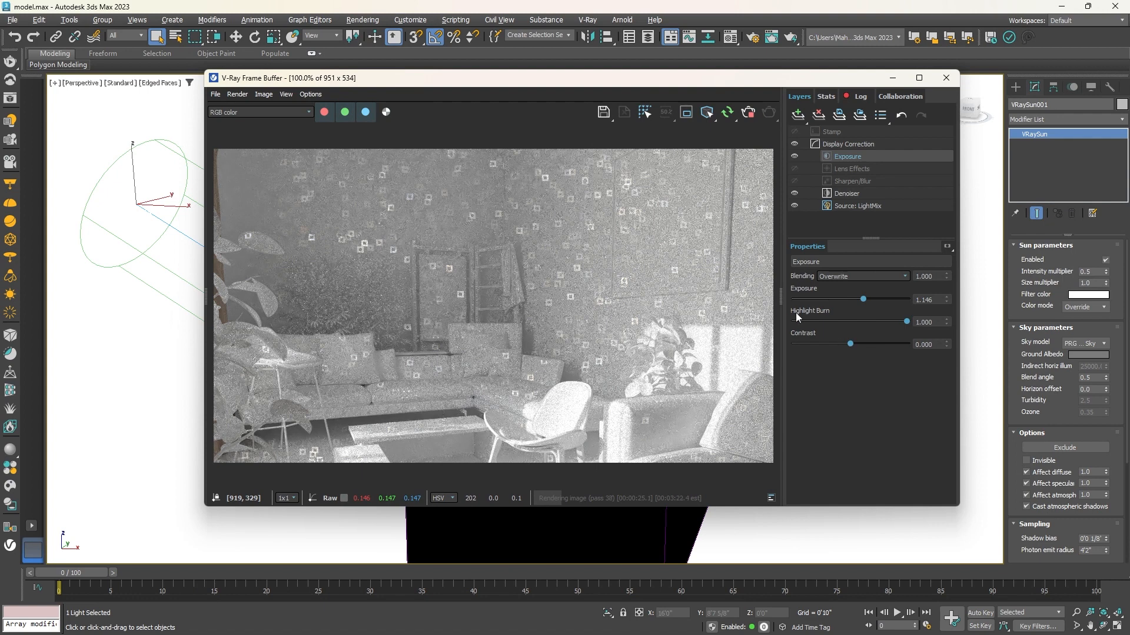
mouse_move(907, 325)
mouse_down()
mouse_move(838, 333)
mouse_move(874, 333)
mouse_move(852, 333)
mouse_up()
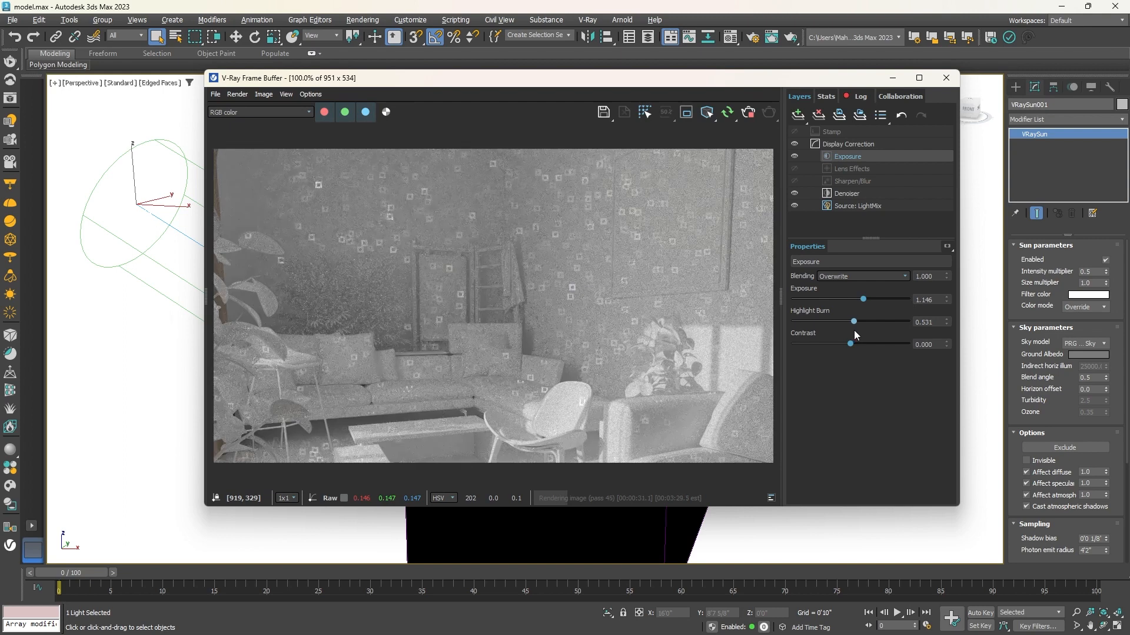
Toggle the Exposure layer off and on to compare the render with and without the correction.
click(795, 156)
click(794, 156)
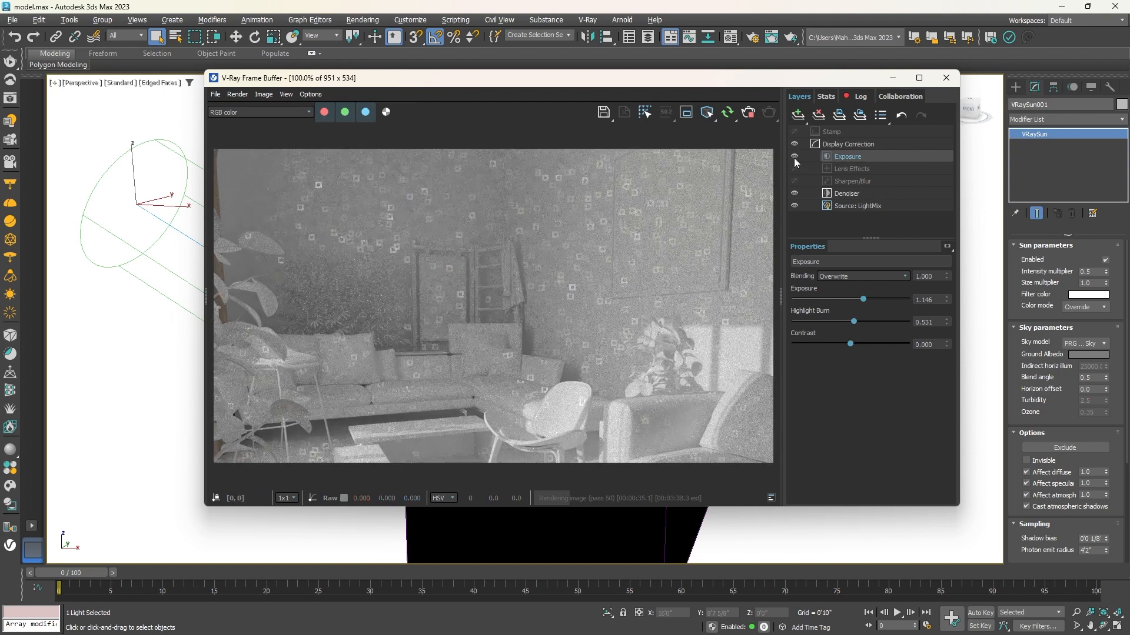
click(795, 157)
click(795, 157)
scroll(325, 323, up, 2)
scroll(408, 315, down, 2)
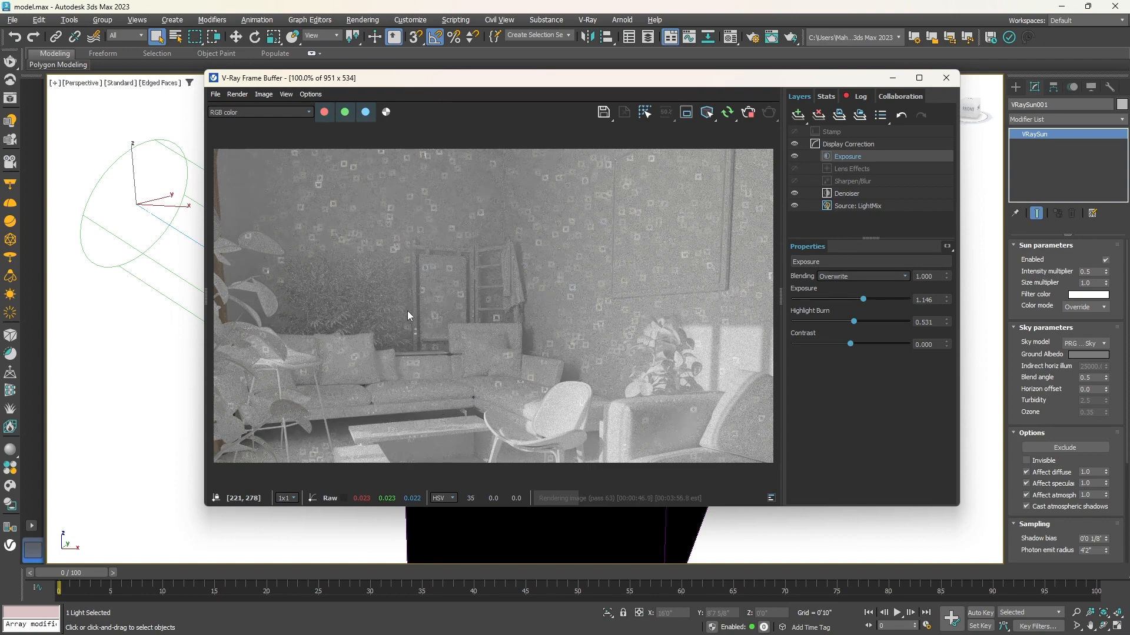
Add a Filmic tonemap layer of type Hable and set its shoulder strength to about 0.321.
click(798, 116)
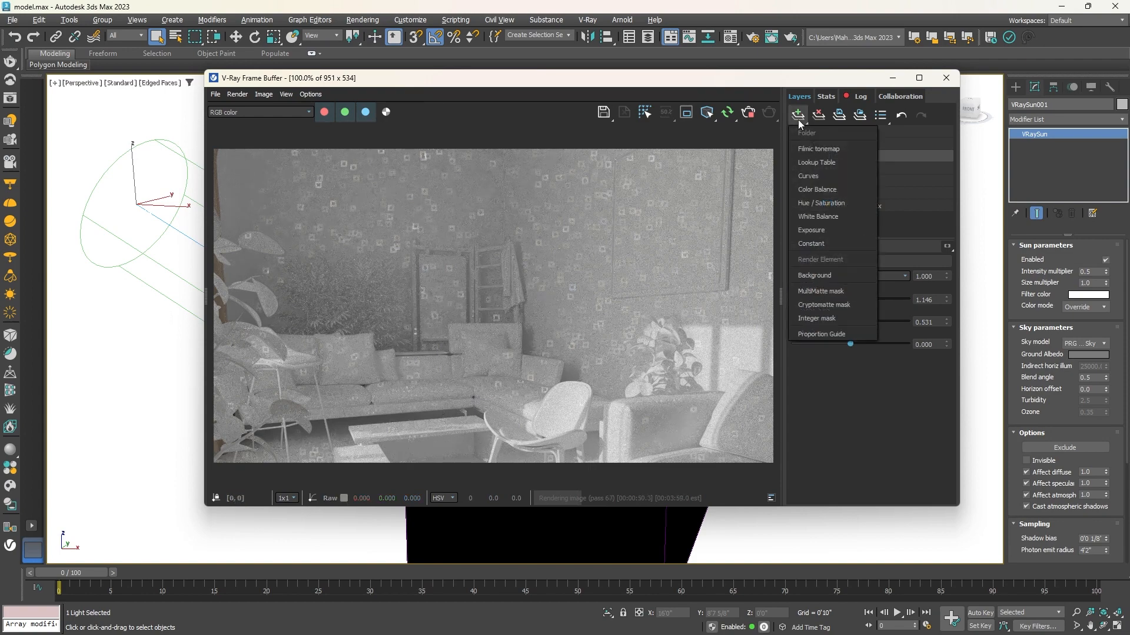
click(830, 149)
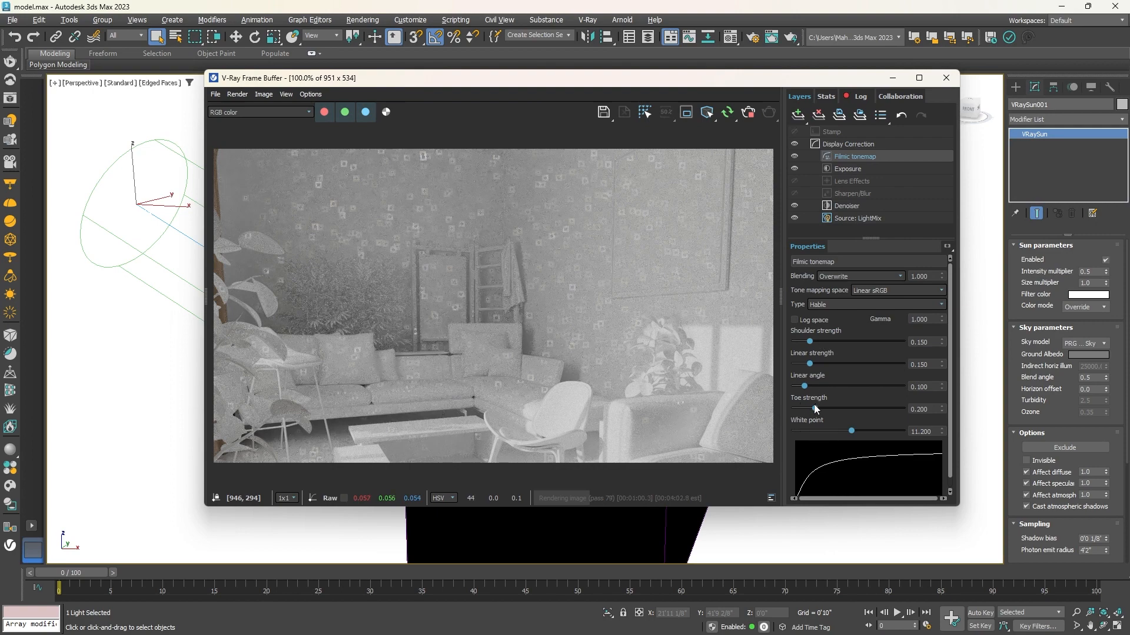
mouse_move(811, 341)
mouse_down()
mouse_move(851, 342)
mouse_move(809, 345)
mouse_up()
drag(810, 344, 858, 344)
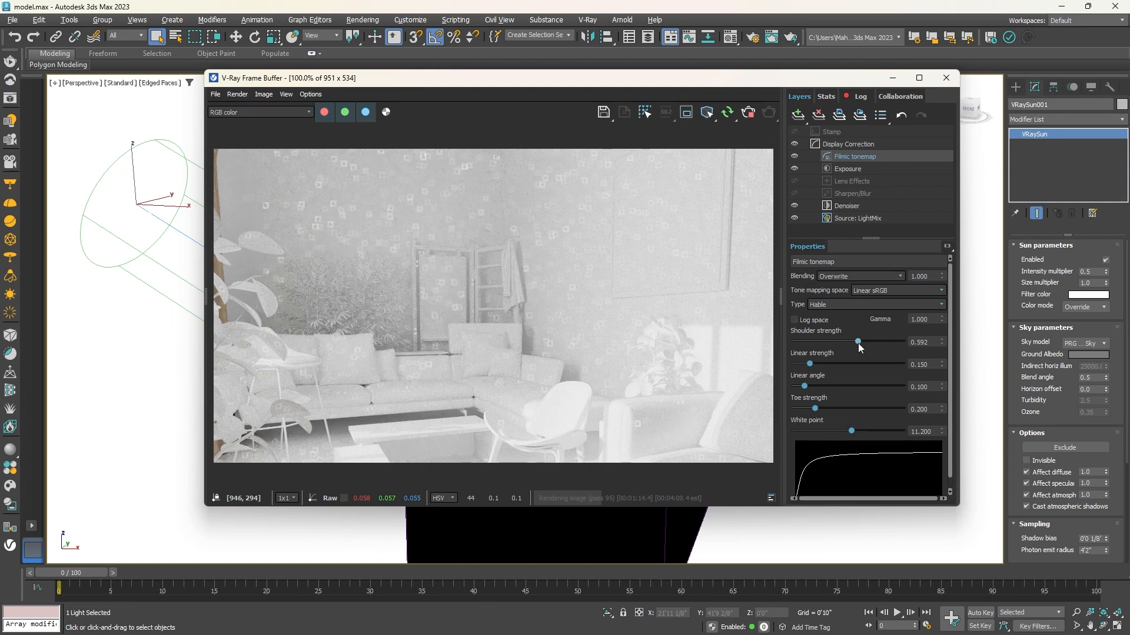
drag(858, 344, 827, 348)
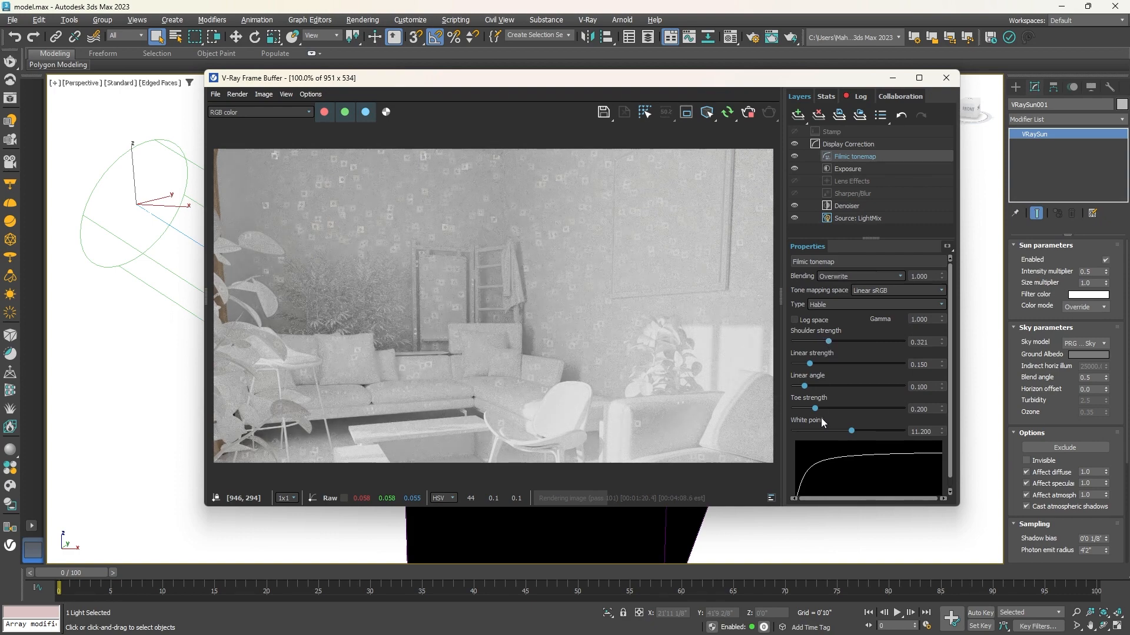
Set the Filmic tonemap's toe strength to about 0.348, white point 8.538, linear strength 0.179 and linear angle 0.185.
drag(815, 408, 832, 434)
drag(907, 424, 836, 433)
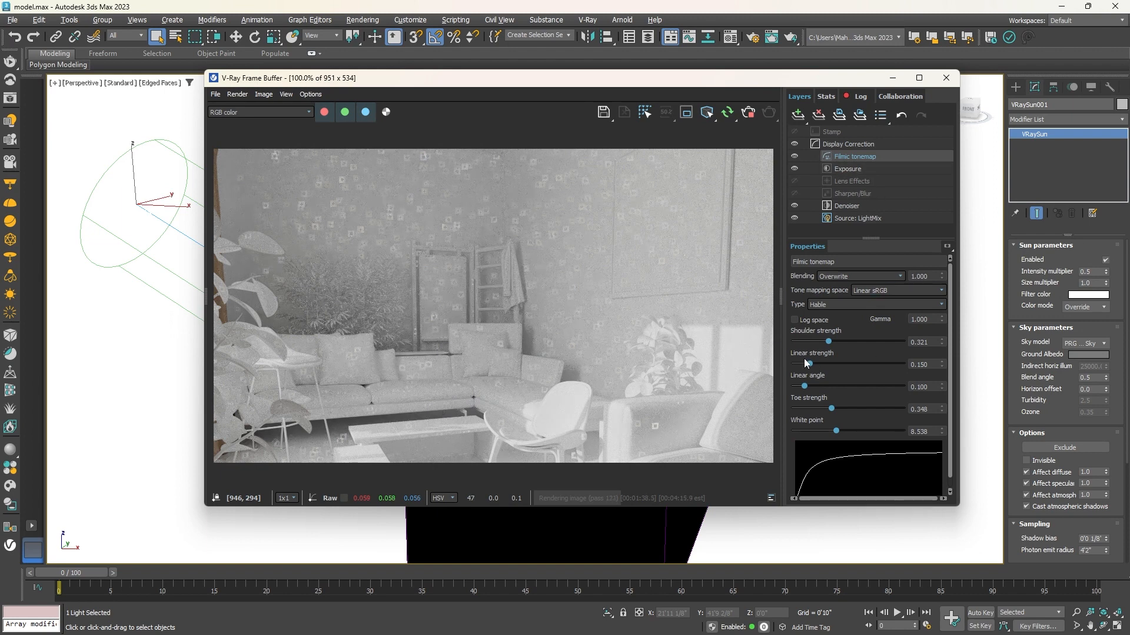
mouse_move(812, 365)
mouse_down()
mouse_move(821, 363)
mouse_move(808, 364)
mouse_move(807, 386)
mouse_move(837, 386)
mouse_move(804, 387)
mouse_move(814, 387)
mouse_up()
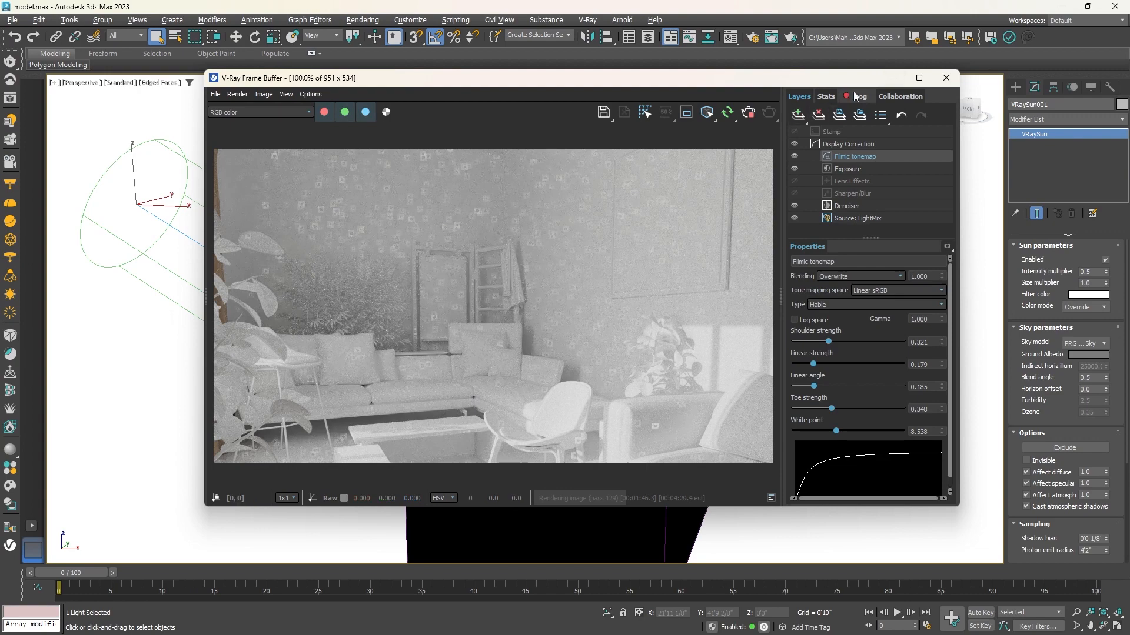
Collapse the frame buffer's side panel and disable the material override in the V-Ray global switches.
click(783, 292)
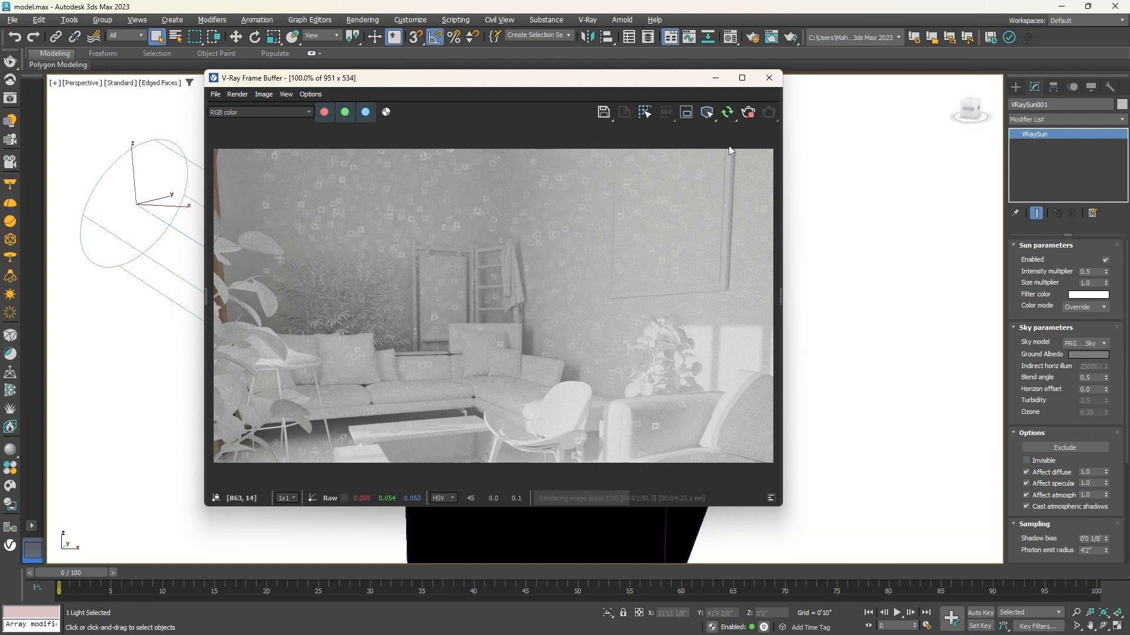
click(752, 38)
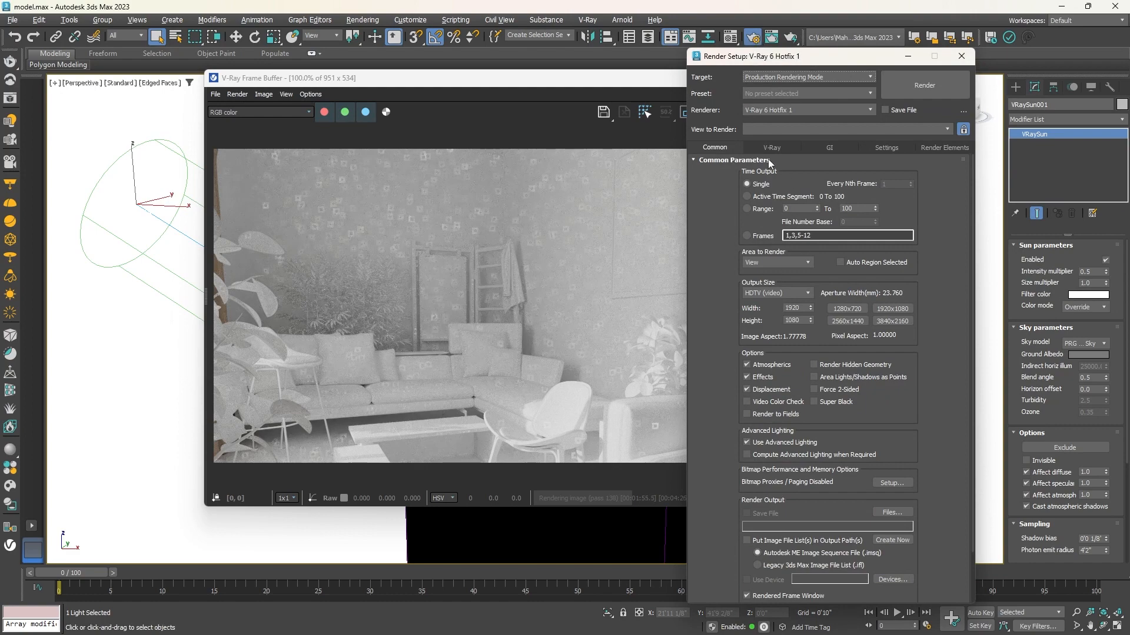
click(768, 151)
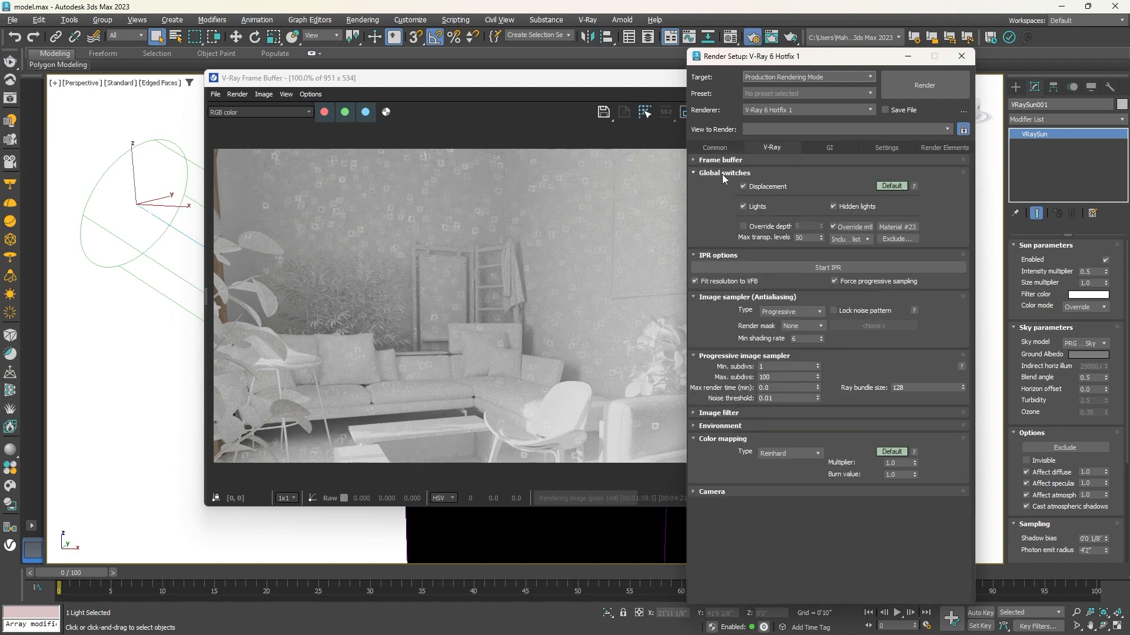
click(833, 227)
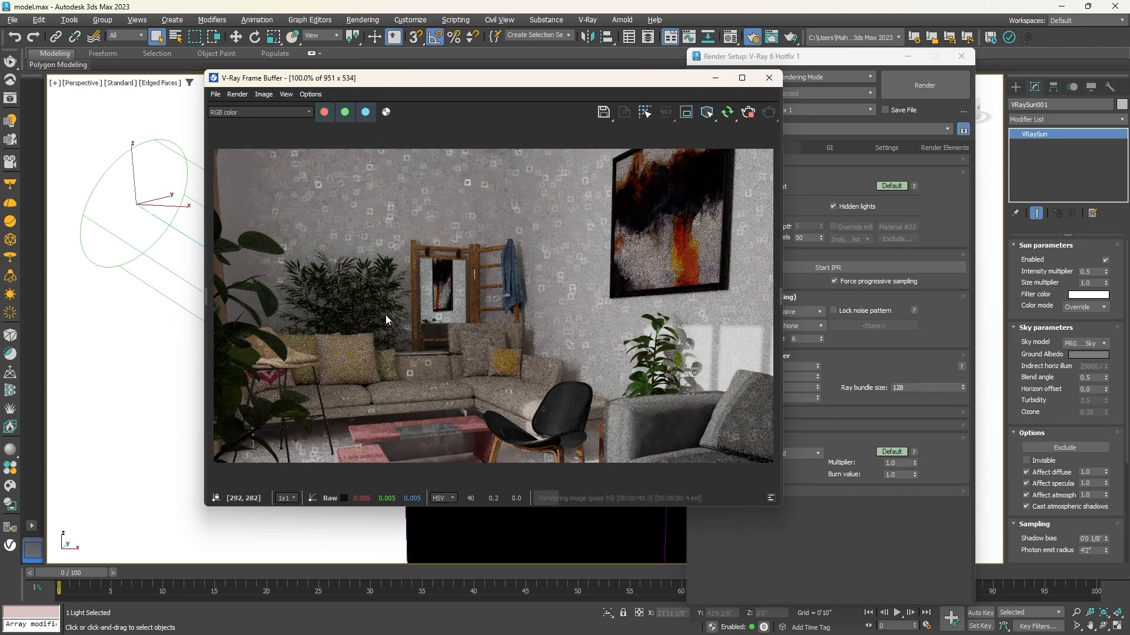
Reopen the LightMix layer settings and toggle Environment and VRaySun001 off and on to compare them on the real materials.
click(780, 296)
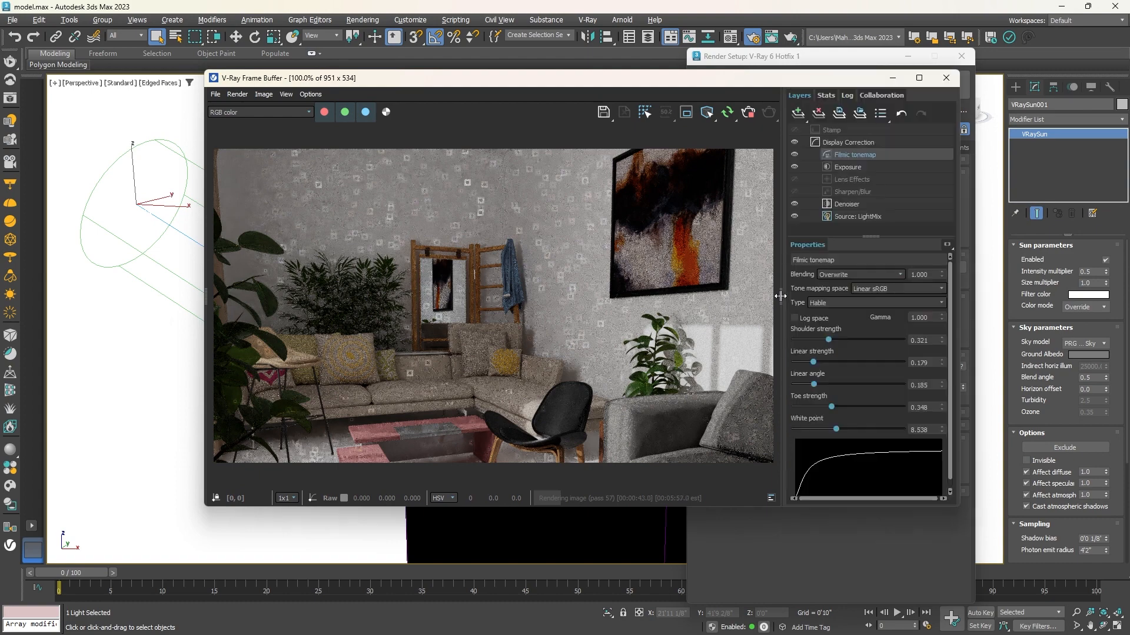
click(849, 216)
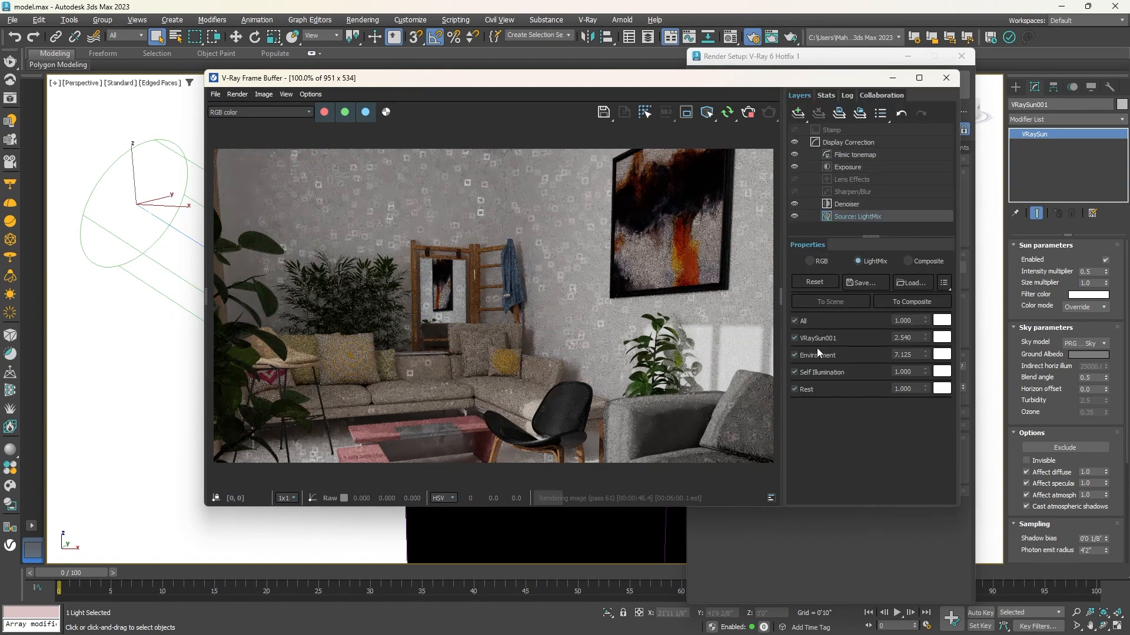
click(794, 355)
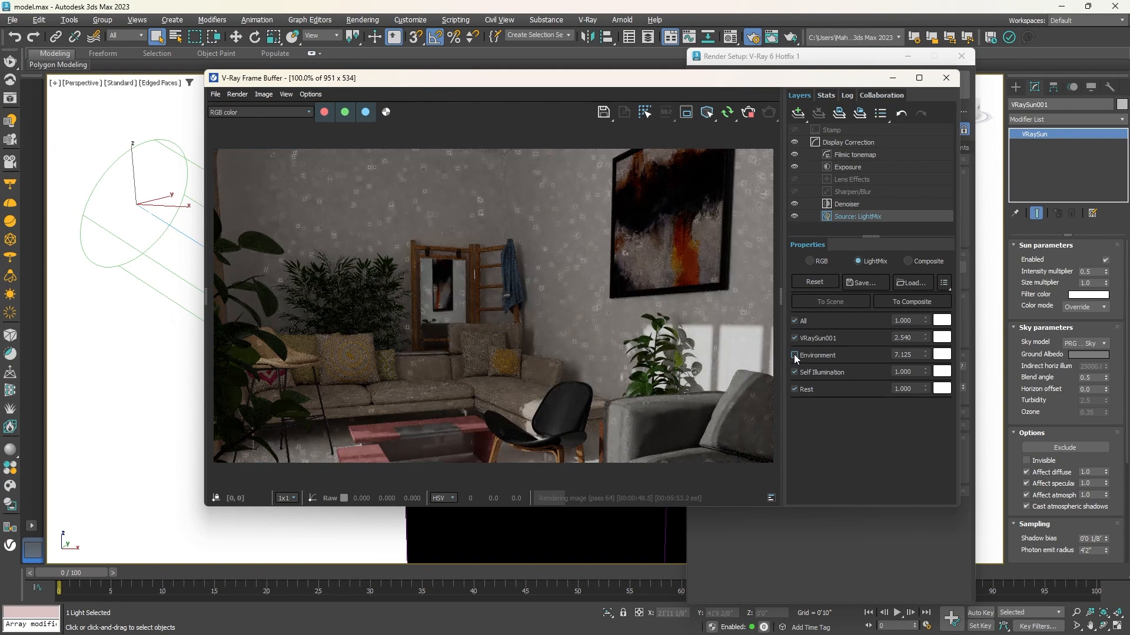
click(794, 355)
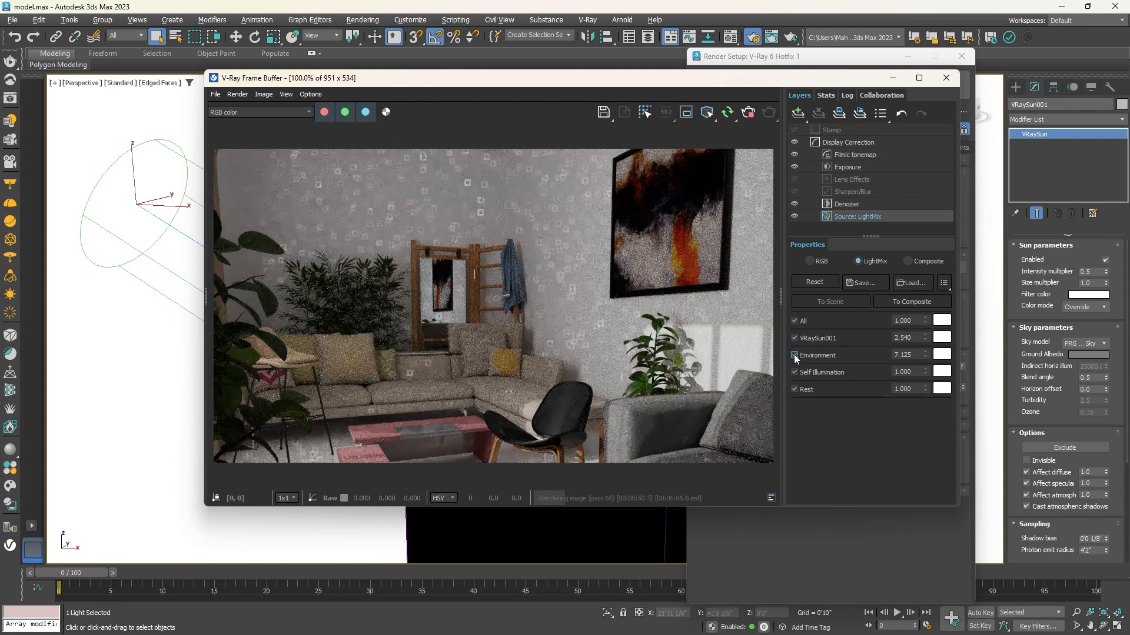
click(793, 338)
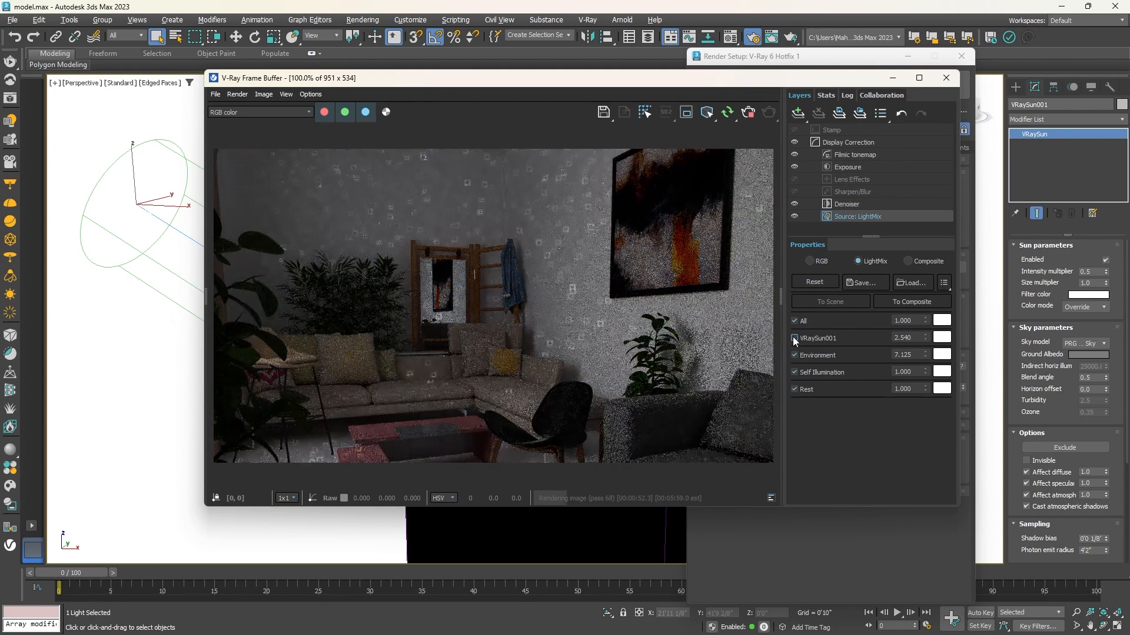
click(794, 337)
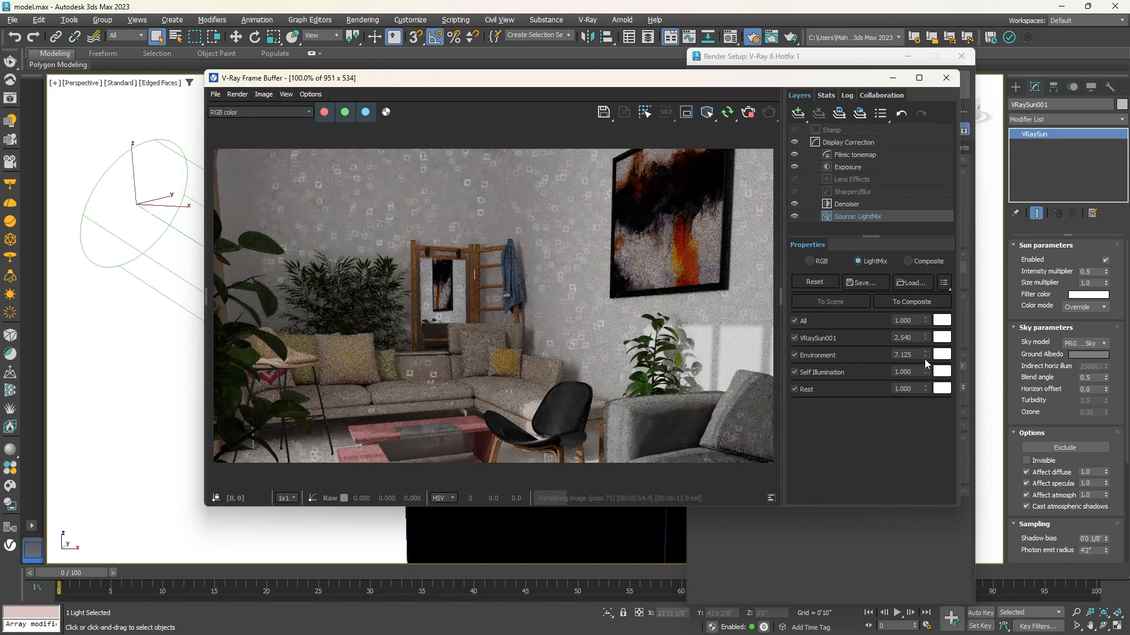
Raise the LightMix multipliers to about 12.775 for Environment and about 4.295 for VRaySun001.
drag(925, 360, 918, 284)
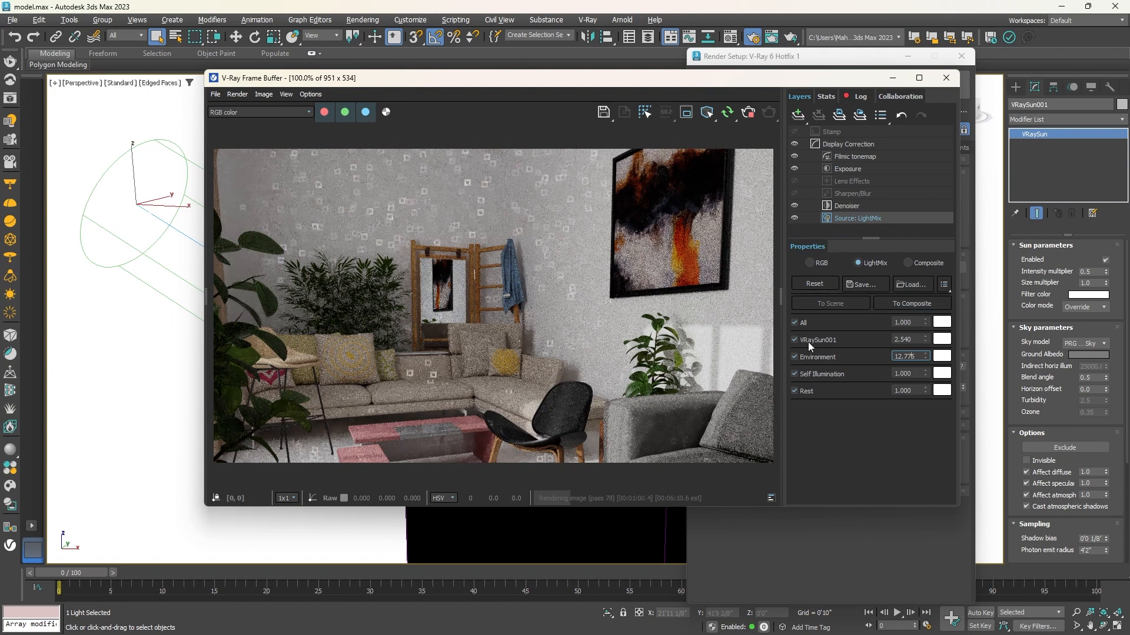
drag(925, 339, 874, 132)
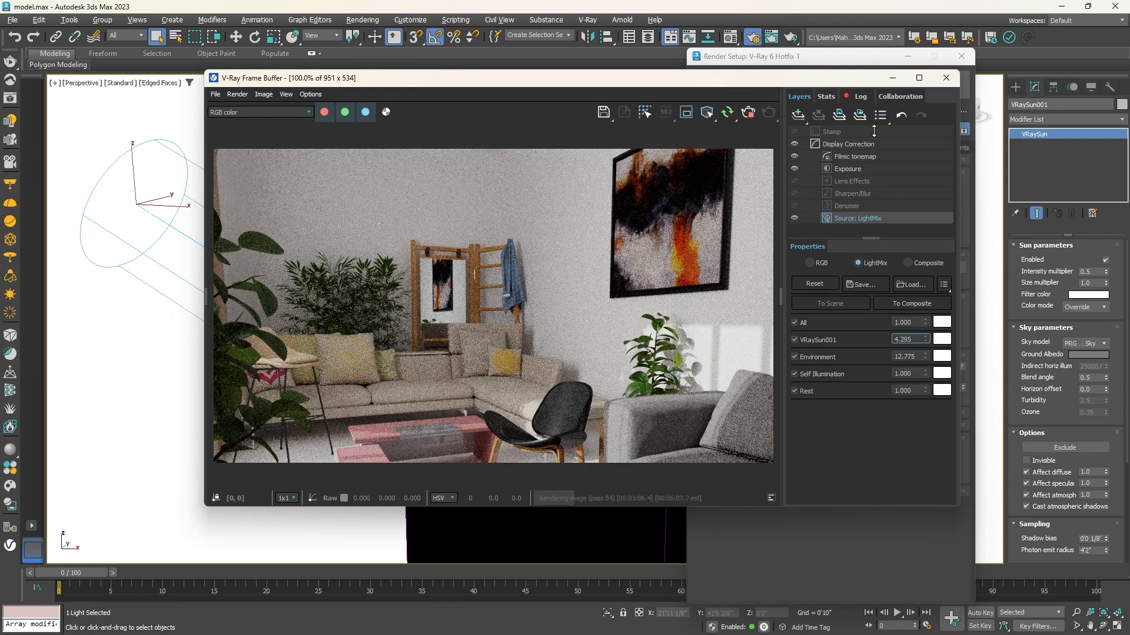